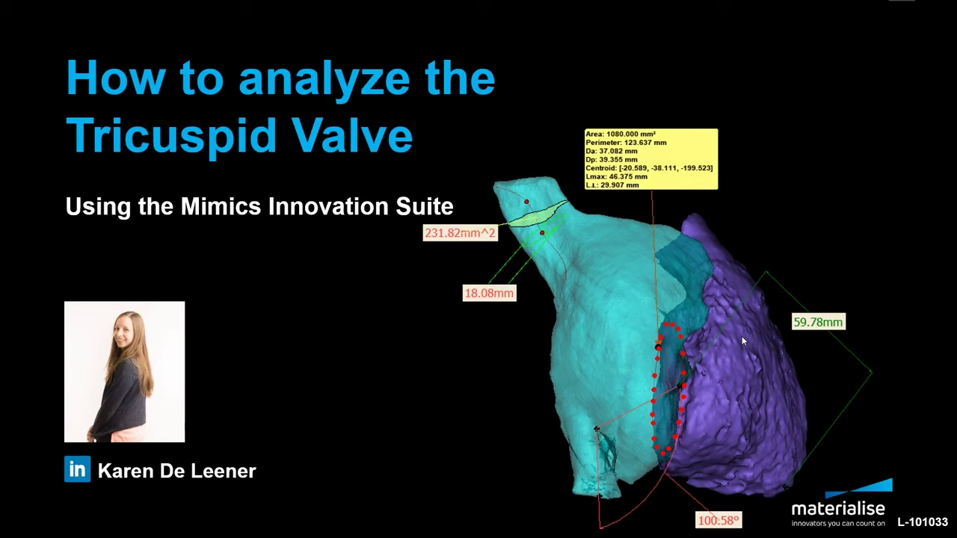
key(Right)
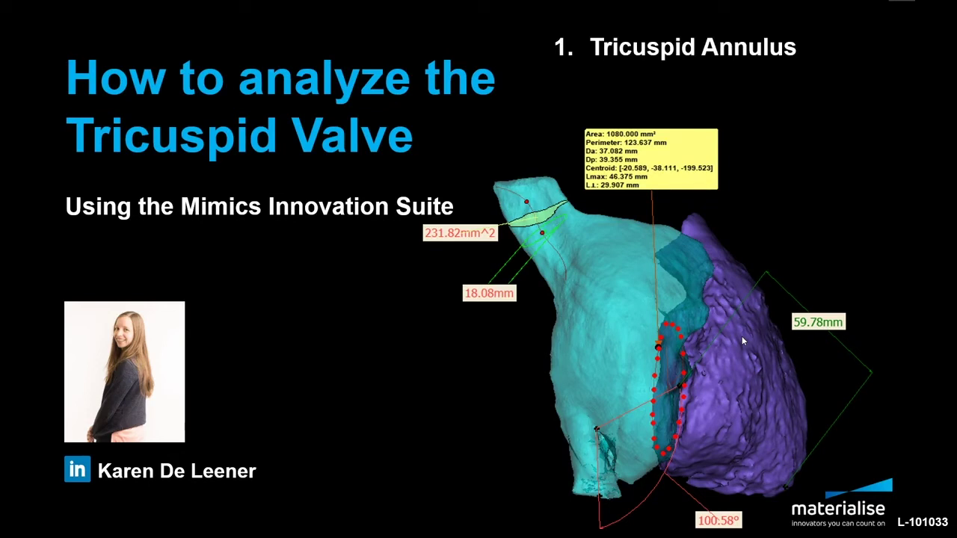
key(Right)
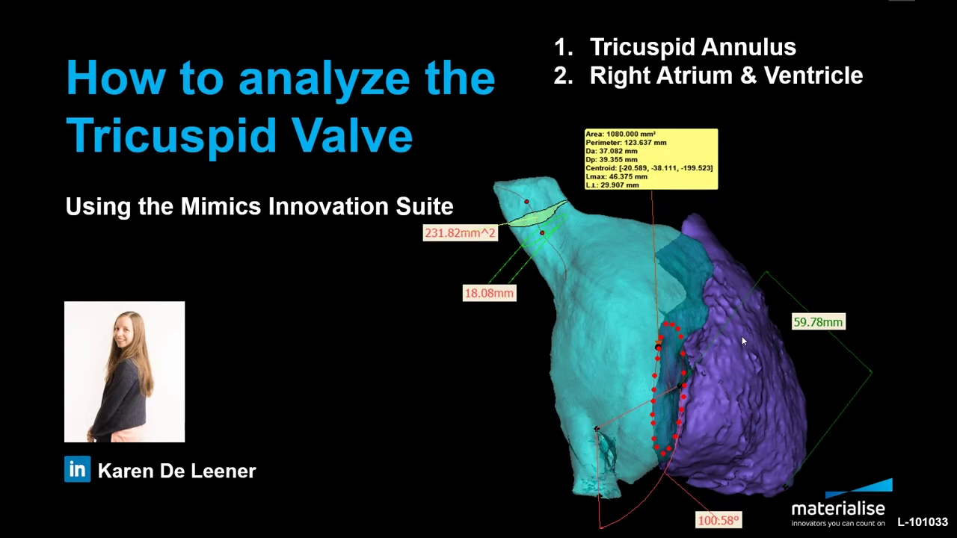
key(Right)
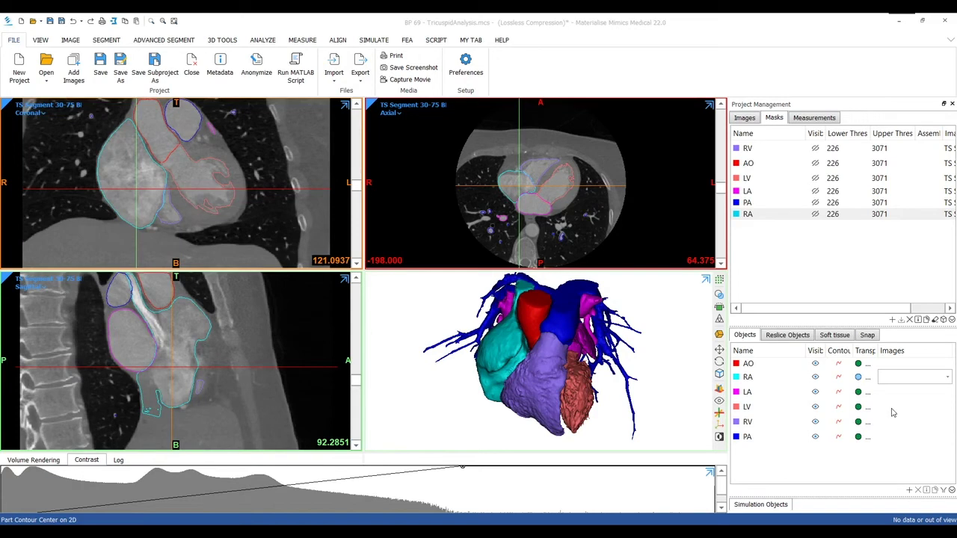
Step: Hide the AO, LA, LV and PA parts, leaving only the right atrium and right ventricle in the 3D view
click(816, 363)
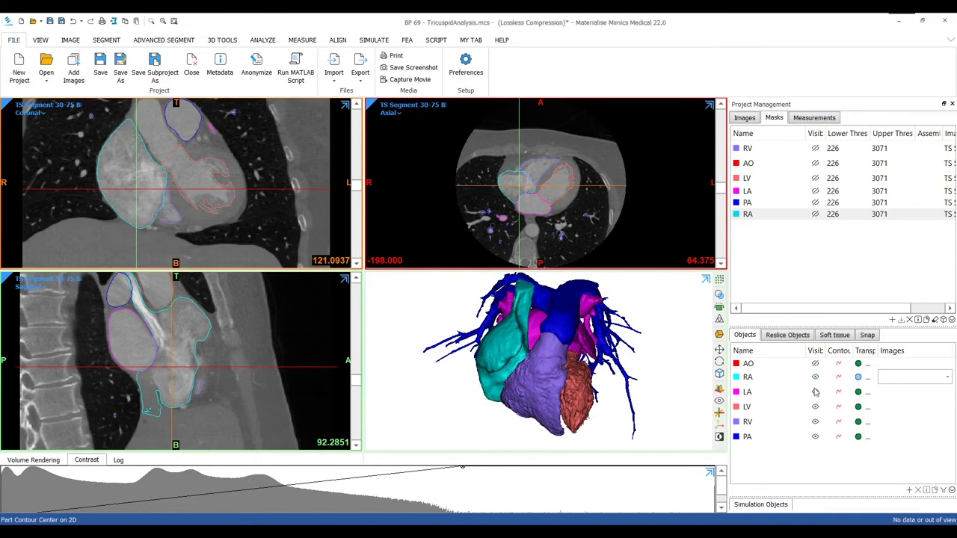
click(815, 392)
click(815, 407)
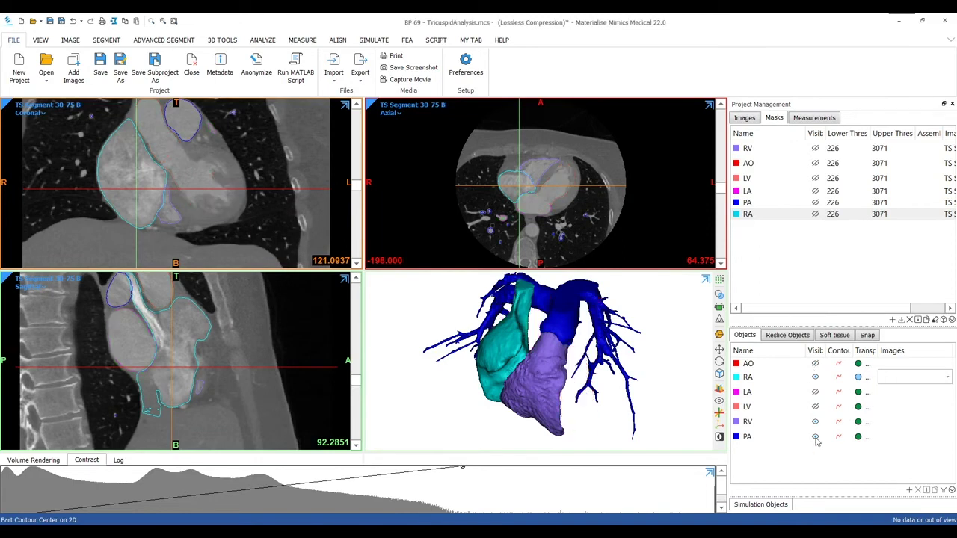
click(815, 437)
right_drag(554, 391, 595, 371)
key(alt+Tab)
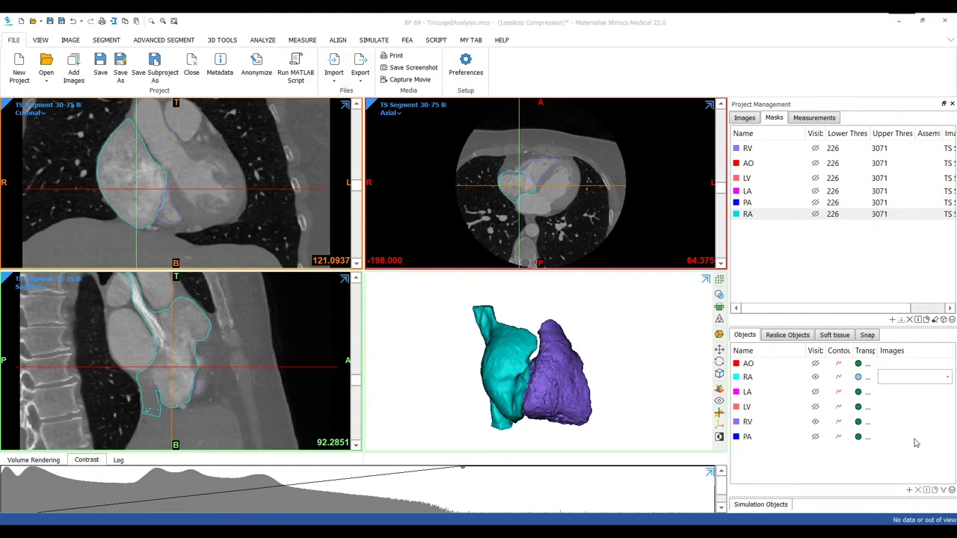
Step: Start the Spline tool, hide the RA part and expose the right ventricle's tricuspid opening in a maximized 3D view
click(260, 42)
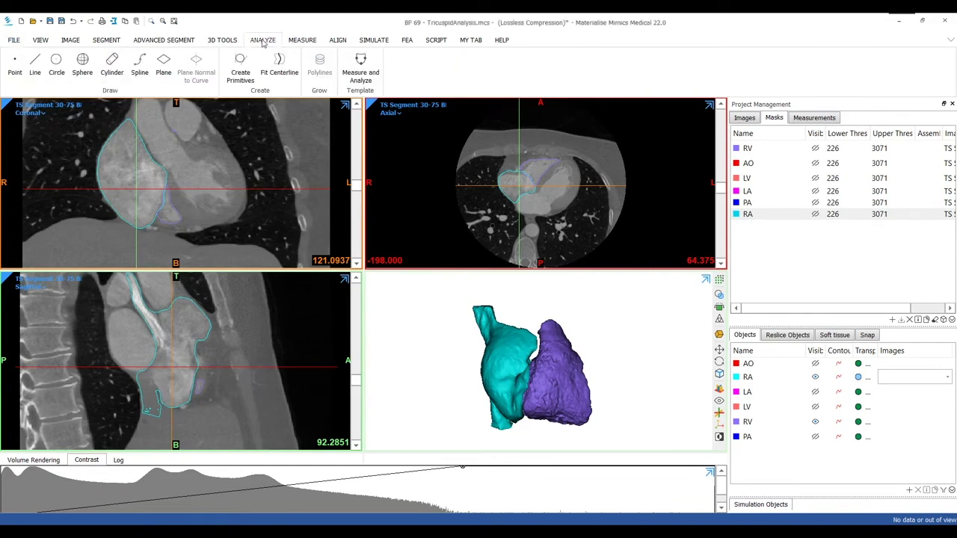
click(140, 68)
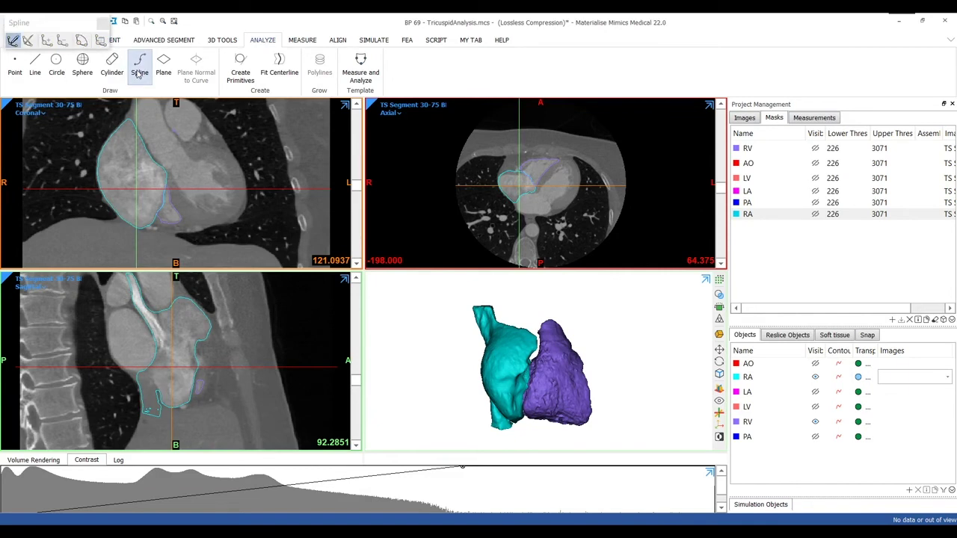
right_drag(508, 382, 619, 386)
click(816, 378)
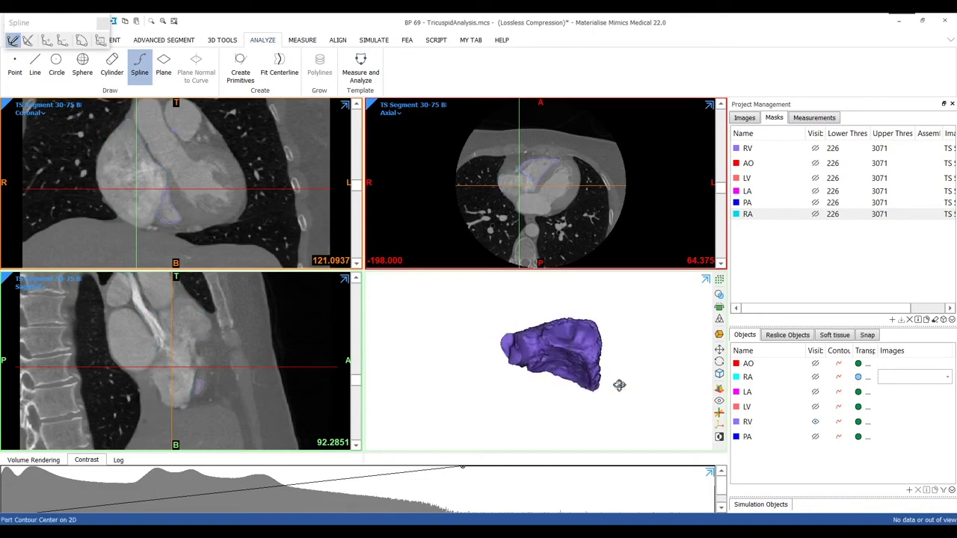
key(space)
scroll(441, 281, up, 9)
middle_drag(440, 243, 442, 276)
Step: Draw a closed spline around the rim of the tricuspid annulus on the RV part
click(455, 199)
click(481, 203)
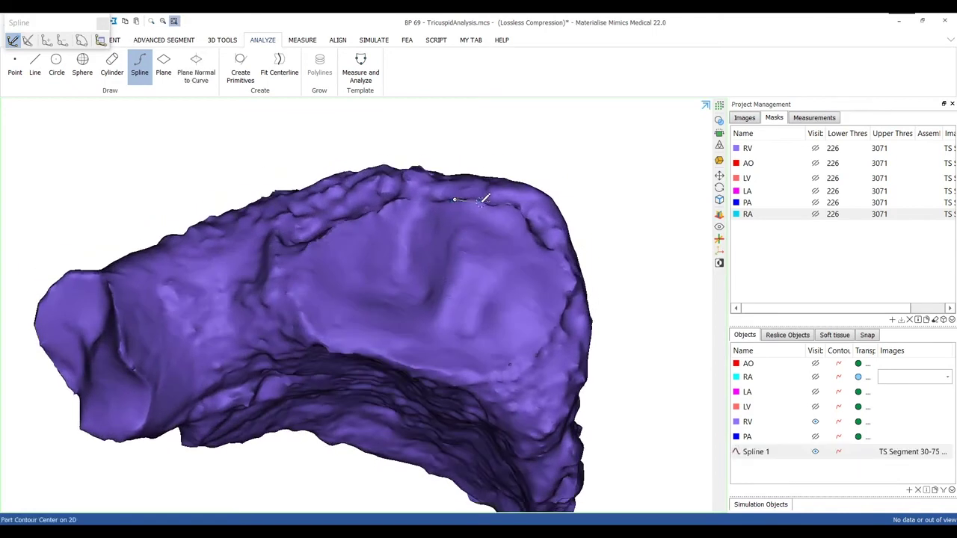
click(507, 204)
click(536, 234)
click(563, 255)
click(572, 291)
click(559, 321)
click(536, 356)
click(494, 372)
click(446, 375)
click(402, 362)
click(346, 351)
click(303, 316)
click(285, 259)
click(317, 226)
click(379, 212)
click(406, 202)
click(454, 199)
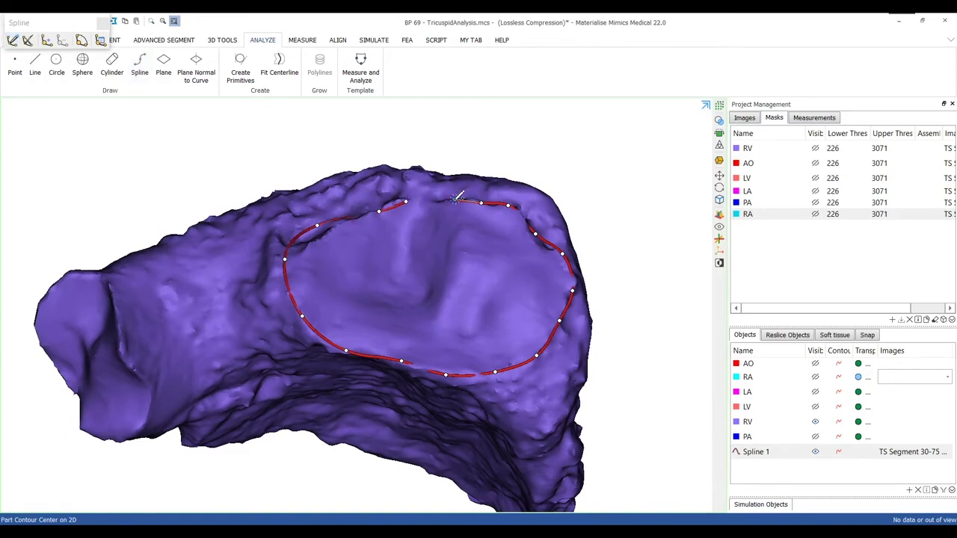
Step: Reposition the spline control points at the outflow-tract end of the annulus in 3D so the curve follows the rim
scroll(452, 227, up, 3)
right_drag(308, 266, 261, 161)
drag(261, 163, 294, 155)
drag(218, 196, 227, 196)
right_drag(490, 334, 509, 365)
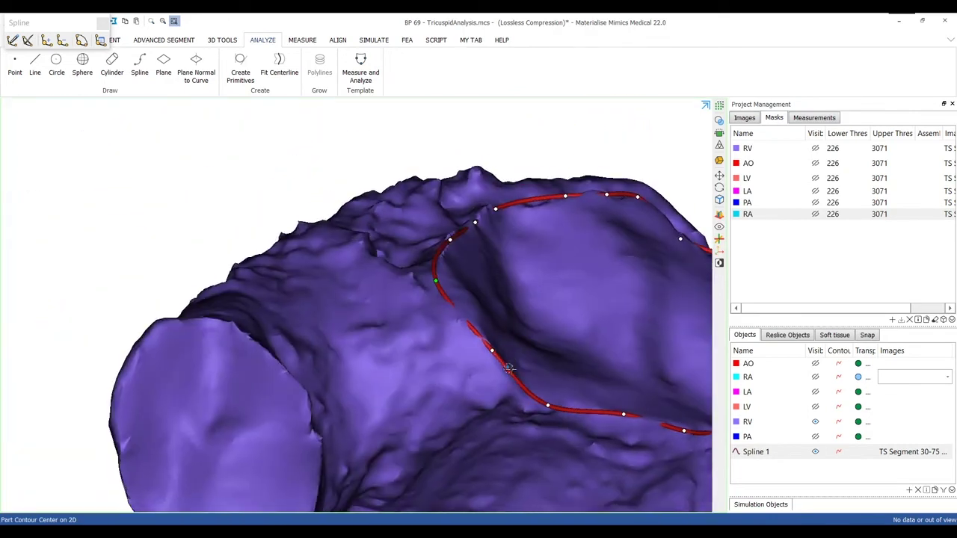
scroll(509, 366, down, 3)
middle_drag(551, 364, 477, 298)
right_drag(478, 298, 429, 298)
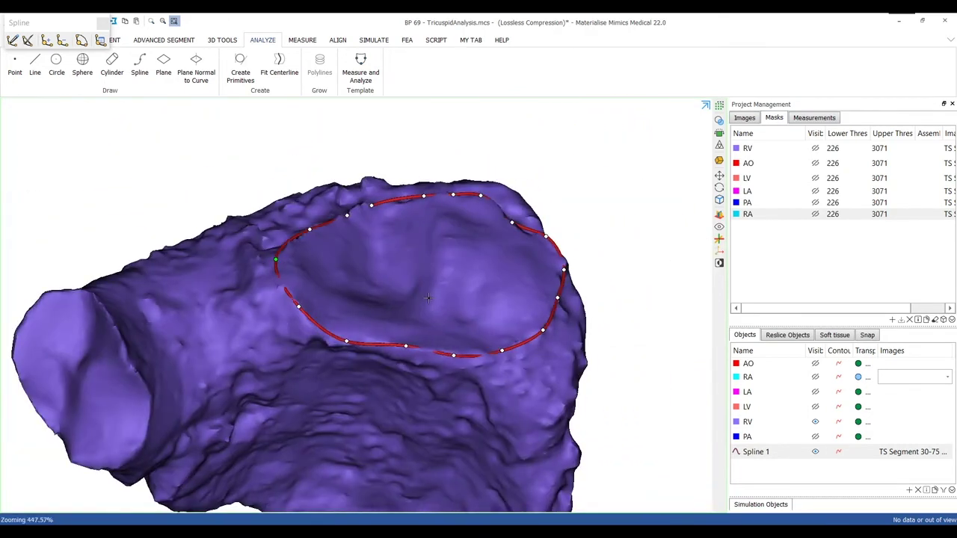
Step: Fine-tune the annulus spline's control point on the axial slice at -179.250 so it meets the RV contour, and restore the four-view layout
key(space)
key(space)
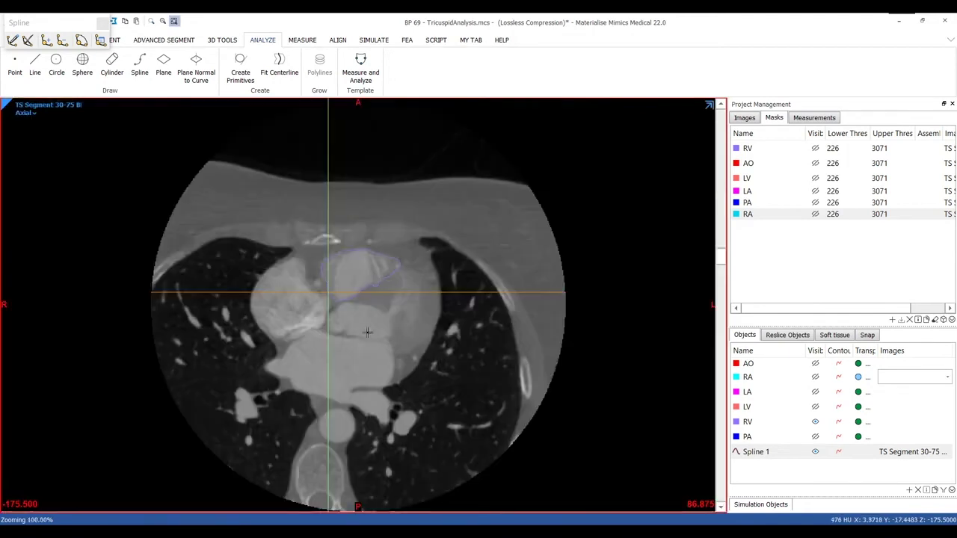
scroll(374, 332, up, 5)
scroll(334, 310, down, 3)
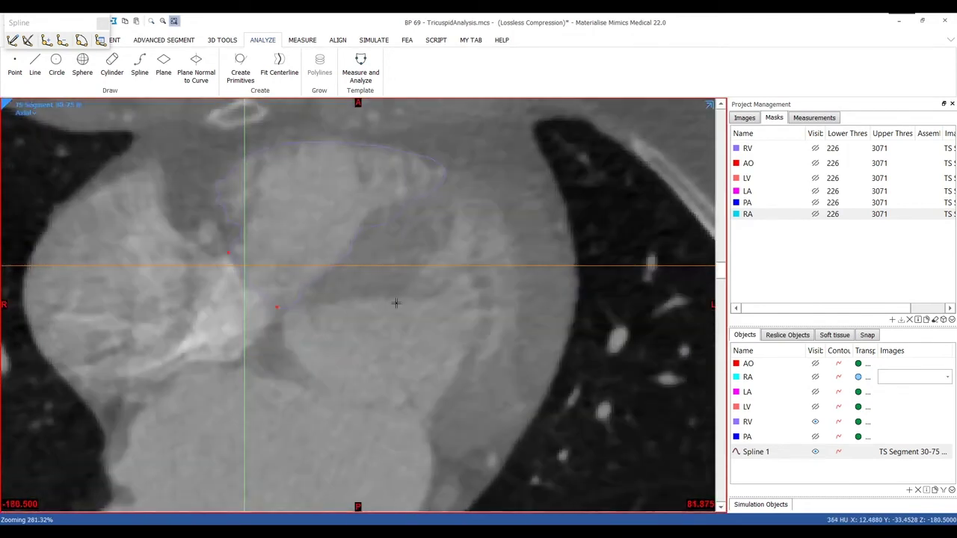
scroll(333, 310, up, 2)
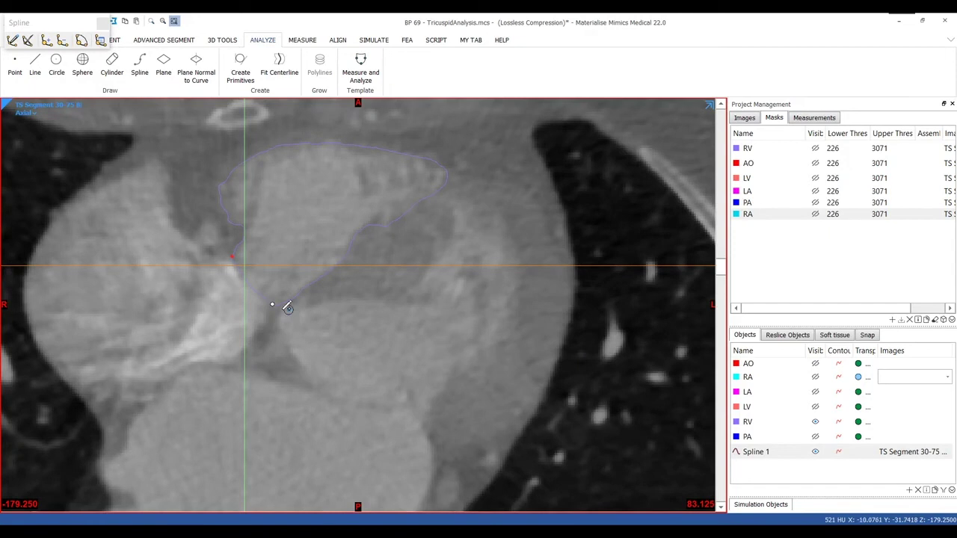
click(272, 304)
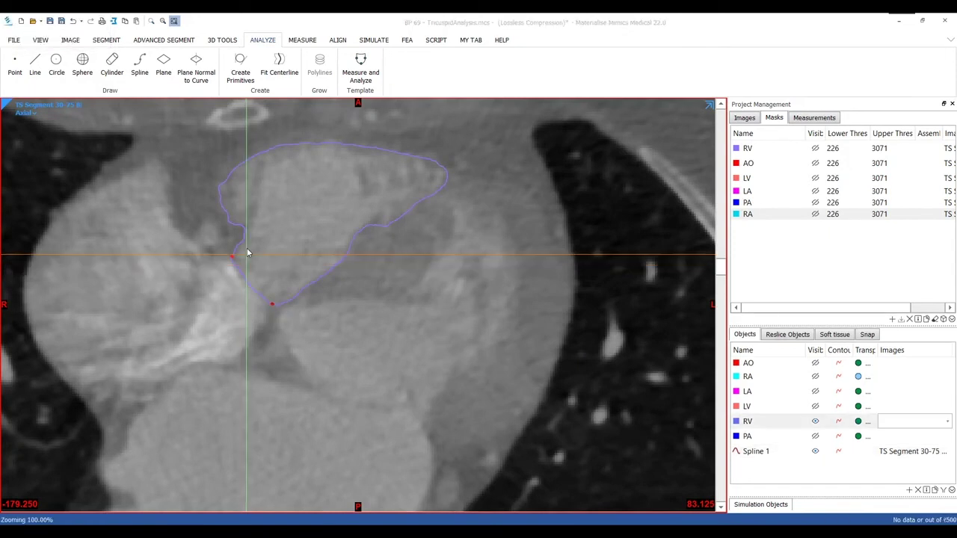
click(247, 248)
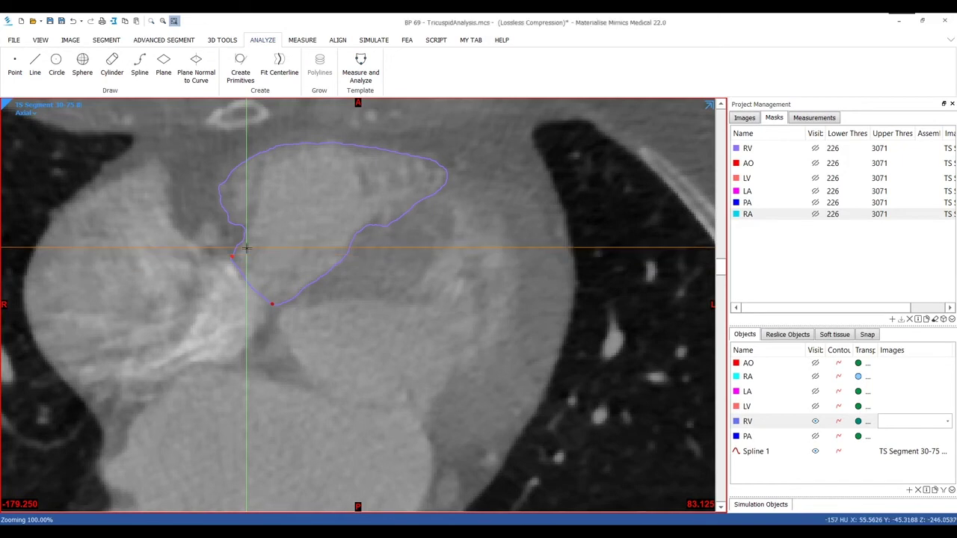
key(space)
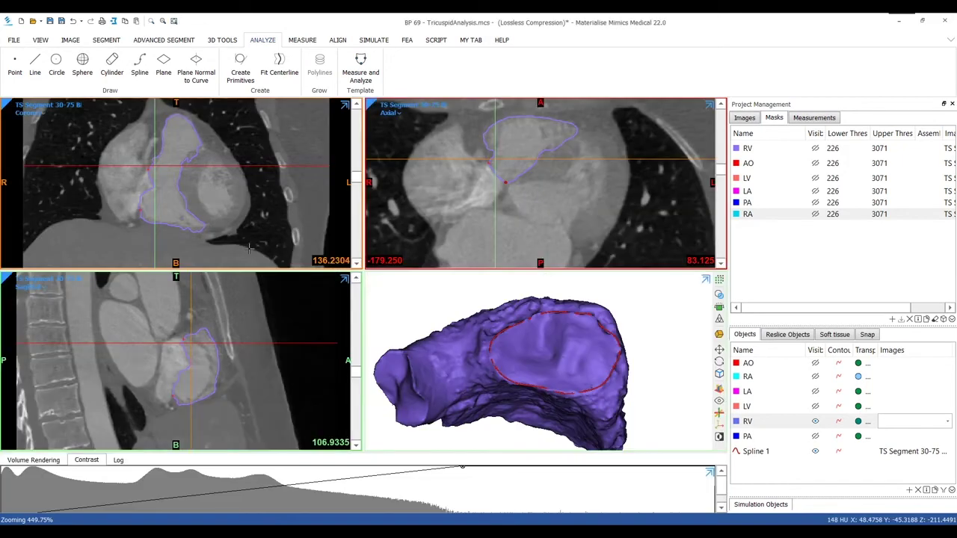
Step: Review the snap options and hide the RV part to isolate the annulus spline in 3D
click(867, 337)
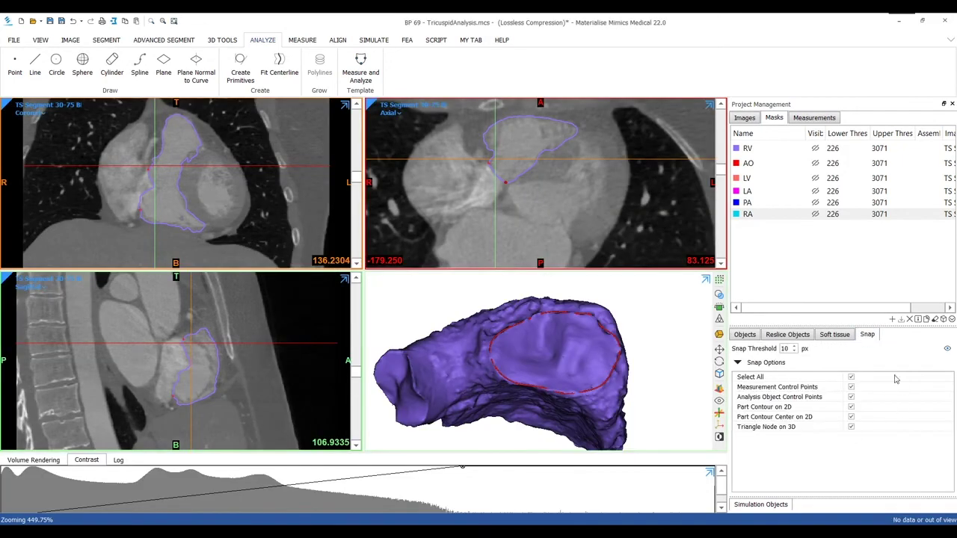
click(745, 336)
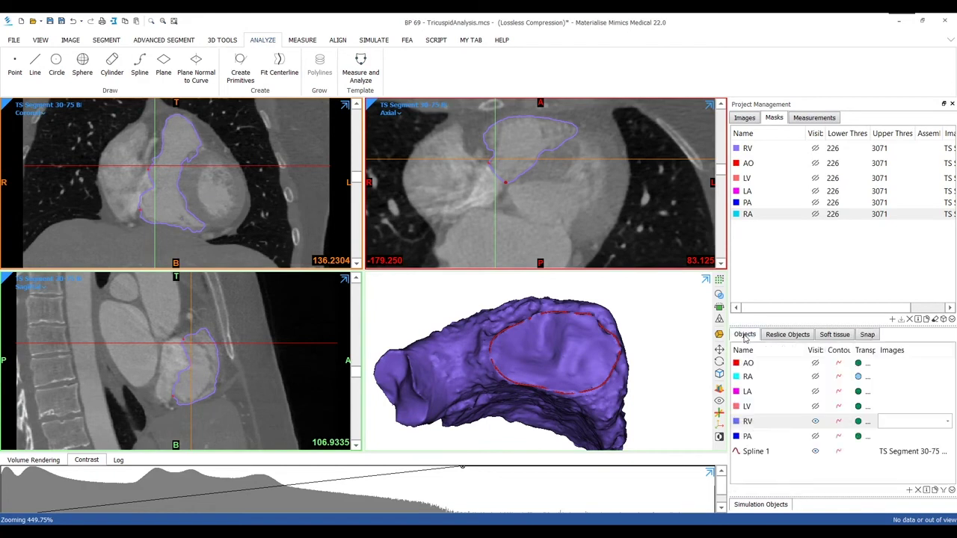
click(816, 422)
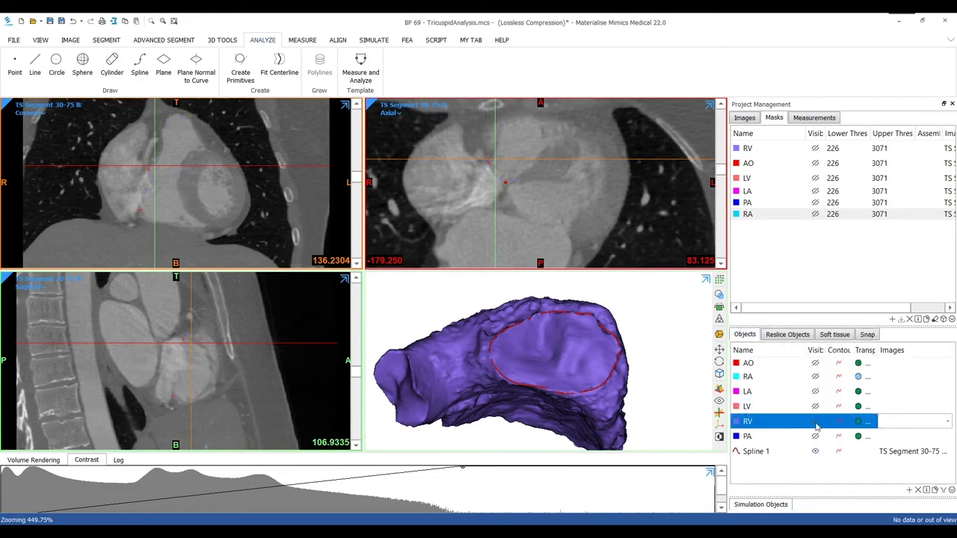
Step: Measure the distance across the annulus spline's long axis and place its label just outside the outline
click(300, 41)
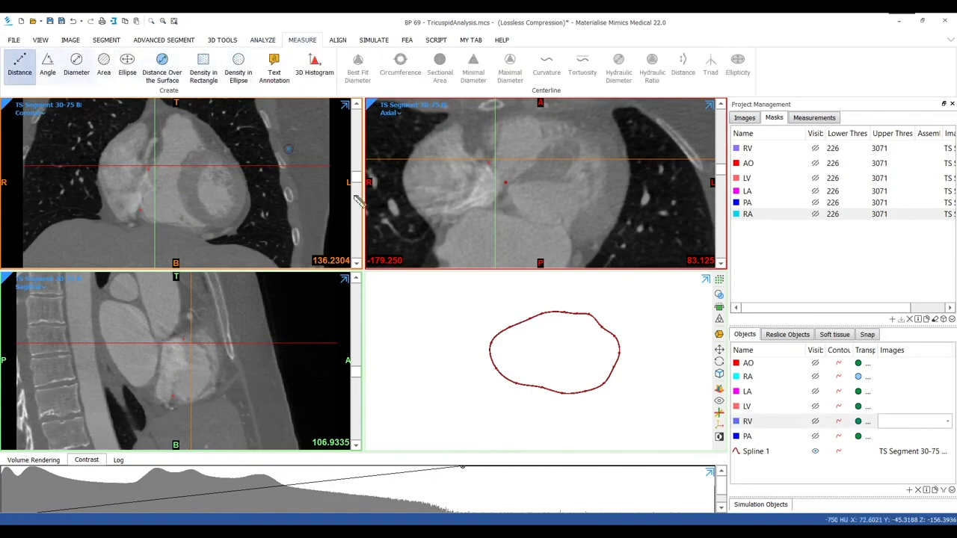
scroll(547, 350, up, 2)
scroll(546, 347, up, 1)
middle_drag(564, 348, 534, 354)
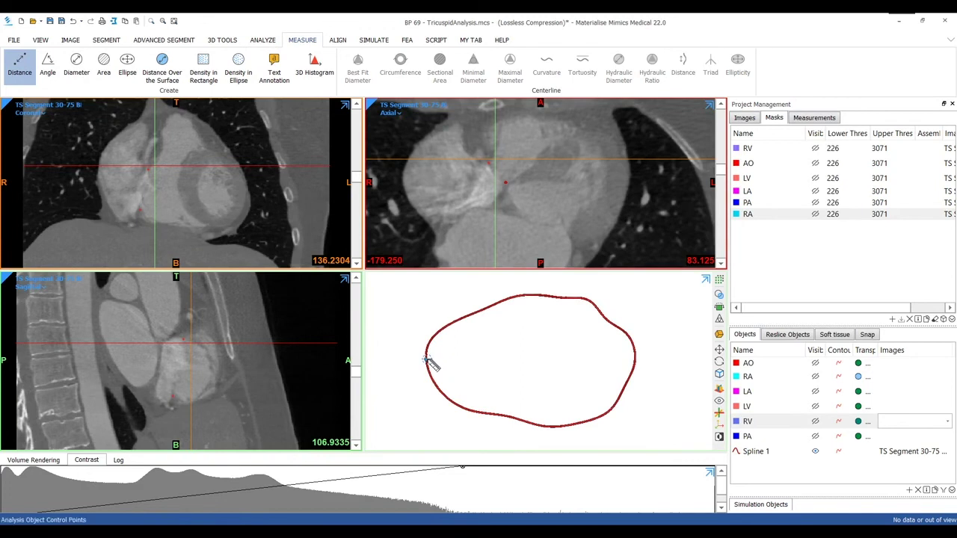
click(428, 362)
click(635, 361)
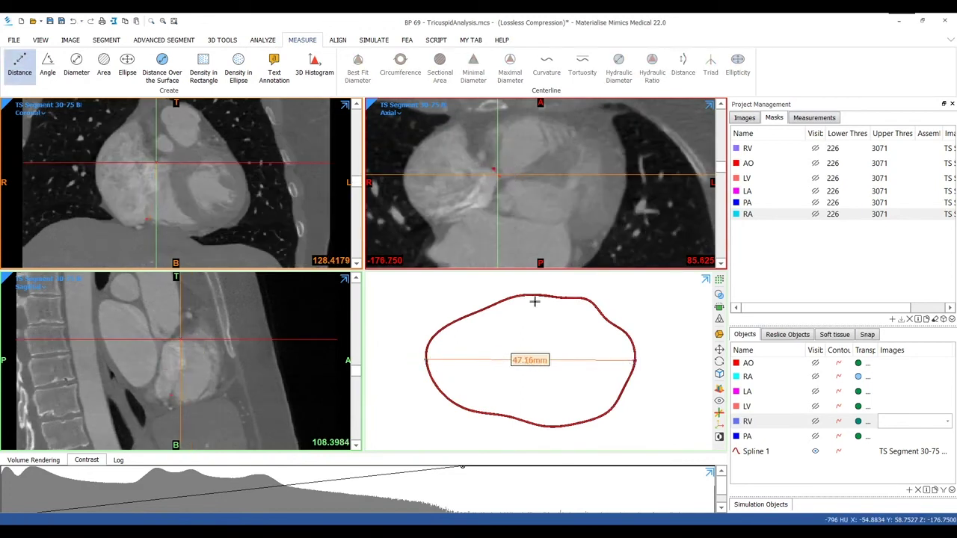
key(ctrl+d)
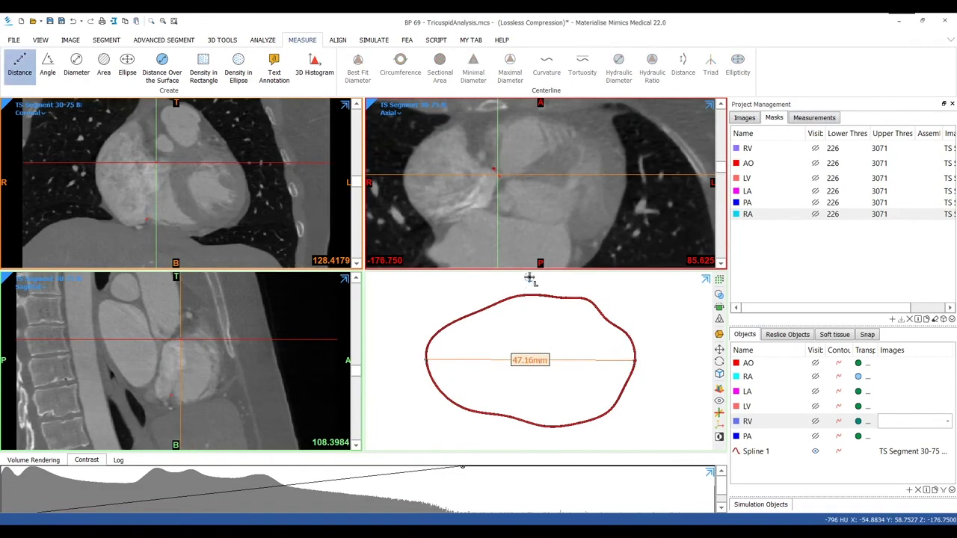
click(530, 278)
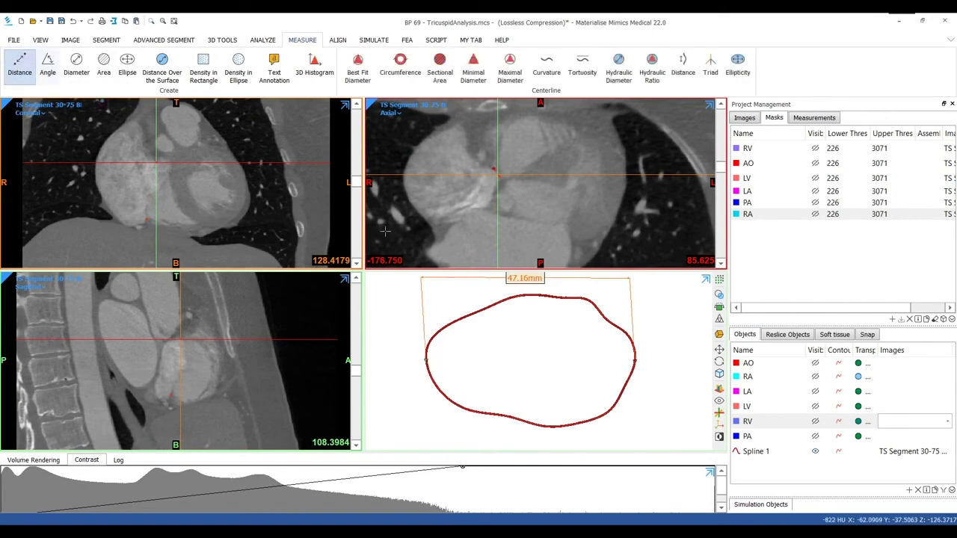
Step: Measure the distance across the annulus spline's short axis
click(536, 296)
click(551, 428)
click(551, 428)
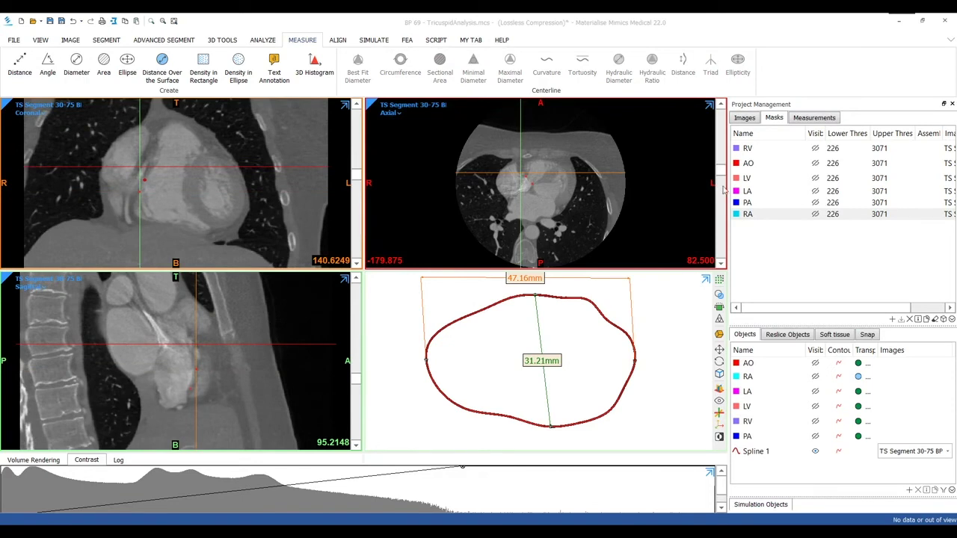
Step: Hide both distance measurements and show the RV part again
click(814, 118)
click(815, 146)
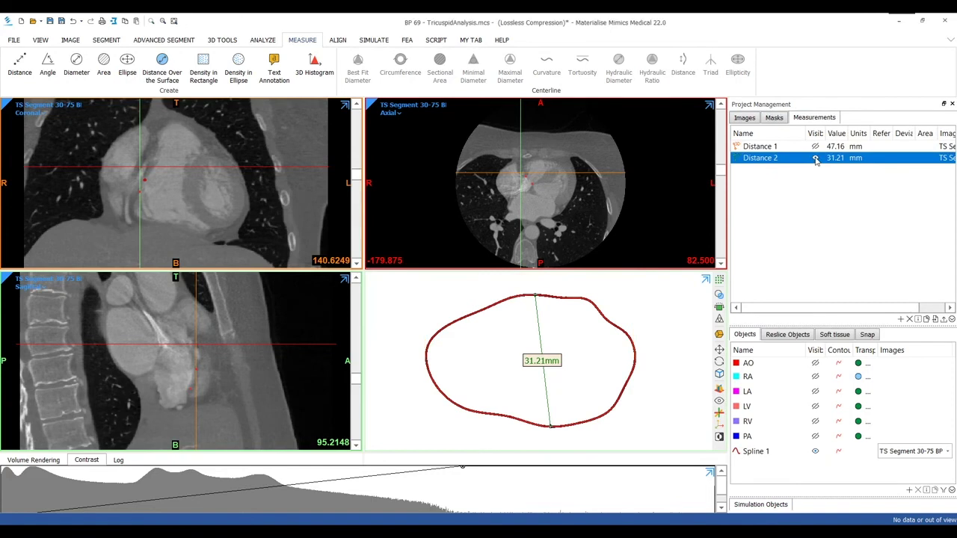
click(816, 158)
click(816, 422)
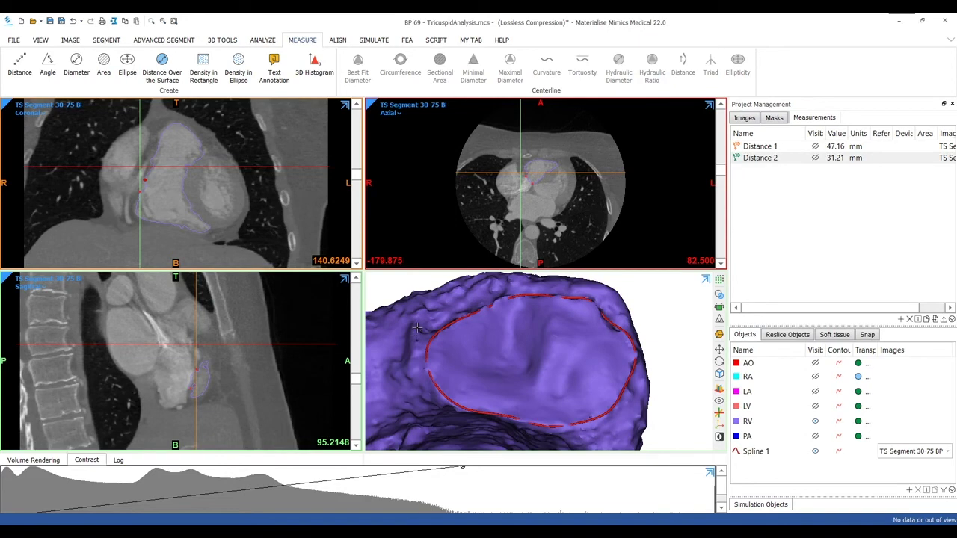
Step: Create a plane primitive with the Fit to spline method, using Spline 1 as the fitting entity
click(271, 42)
click(233, 61)
click(555, 216)
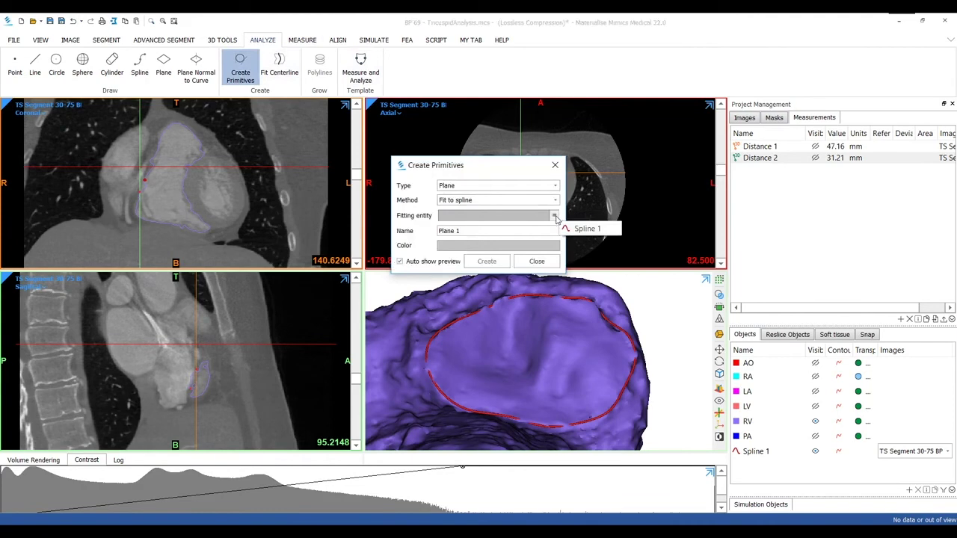
click(586, 229)
click(486, 261)
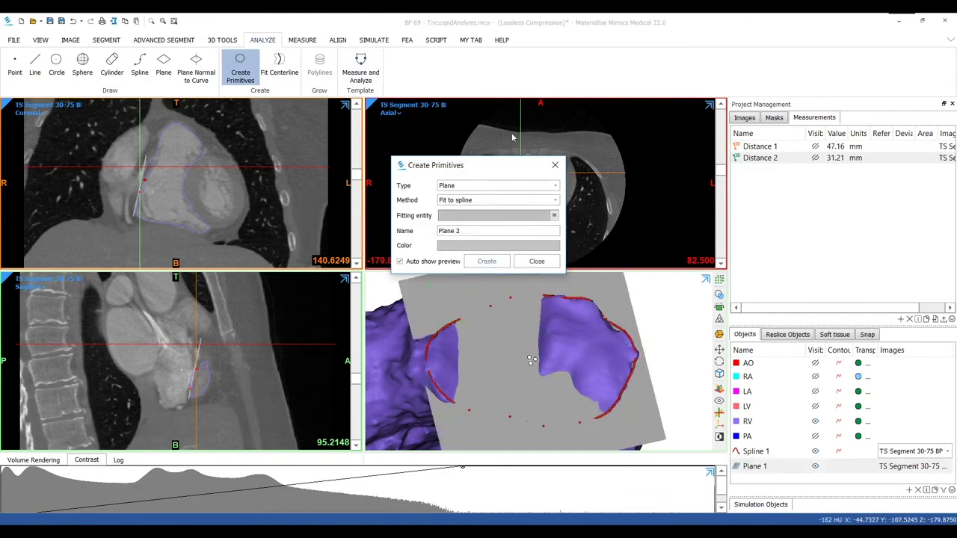
click(537, 261)
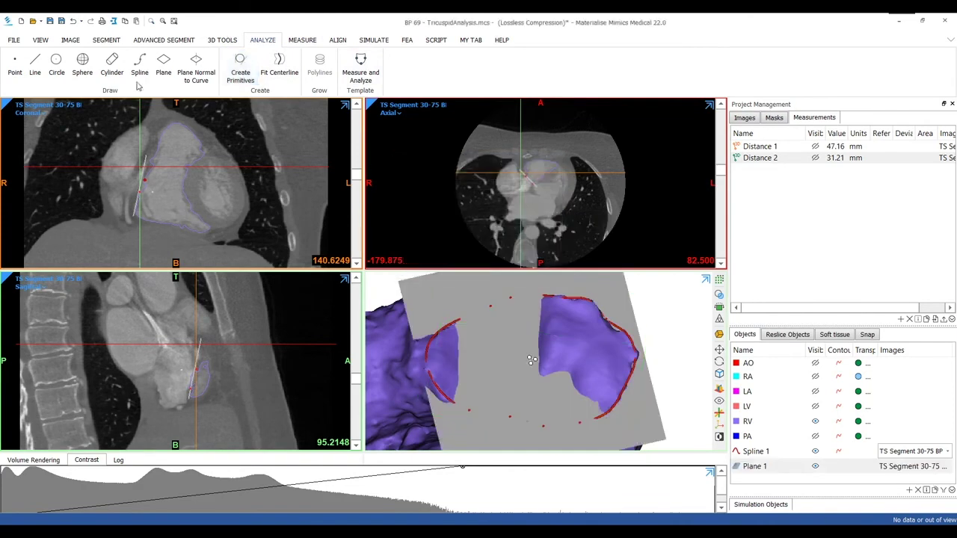
Step: Reslice the images along the existing Plane 1
click(39, 41)
click(146, 77)
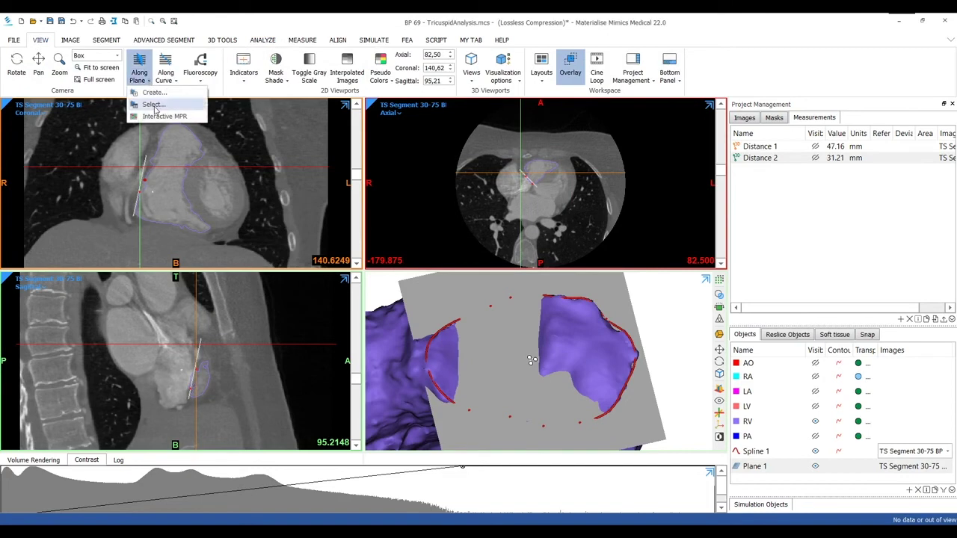
click(154, 106)
click(428, 218)
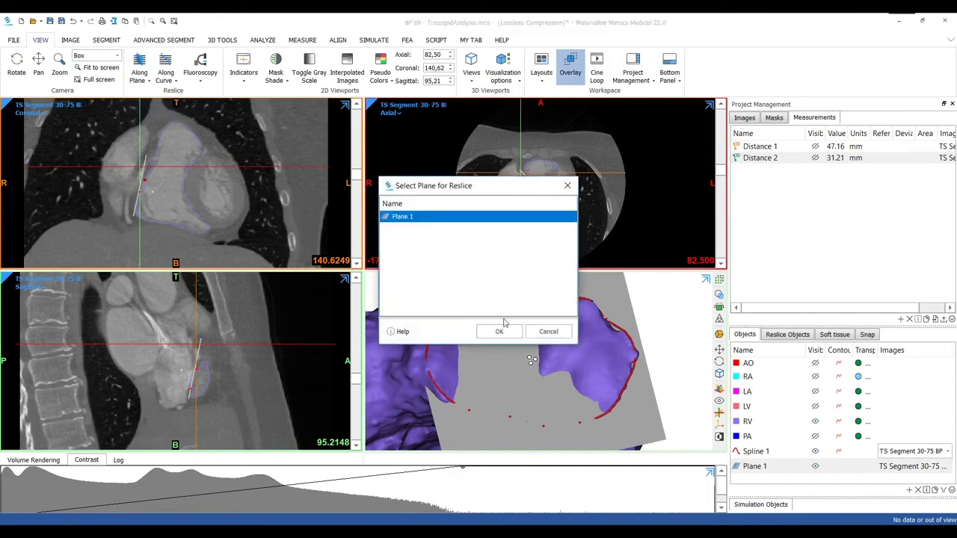
click(499, 331)
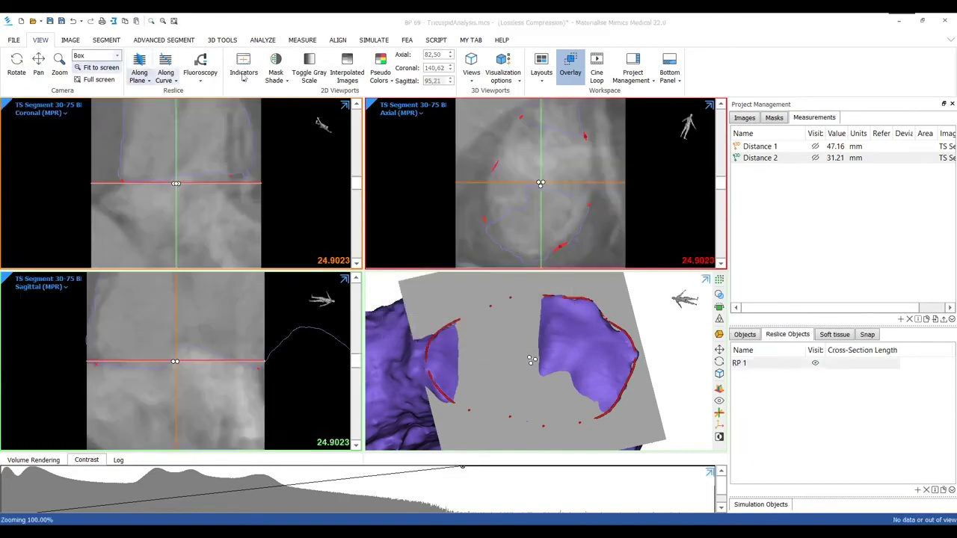
Step: Measure the annulus area by tracing its contour through the spline marks on the enlarged resliced axial view
click(304, 42)
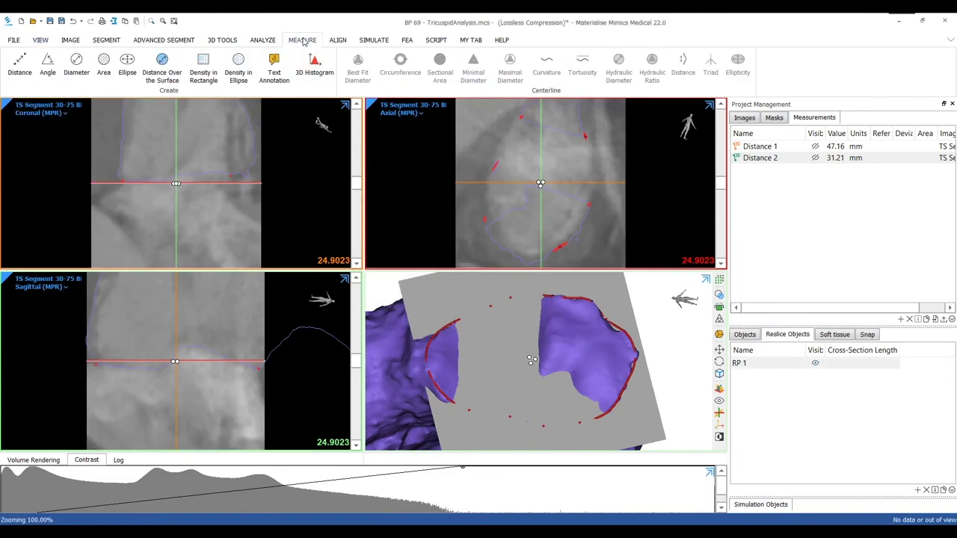
click(104, 64)
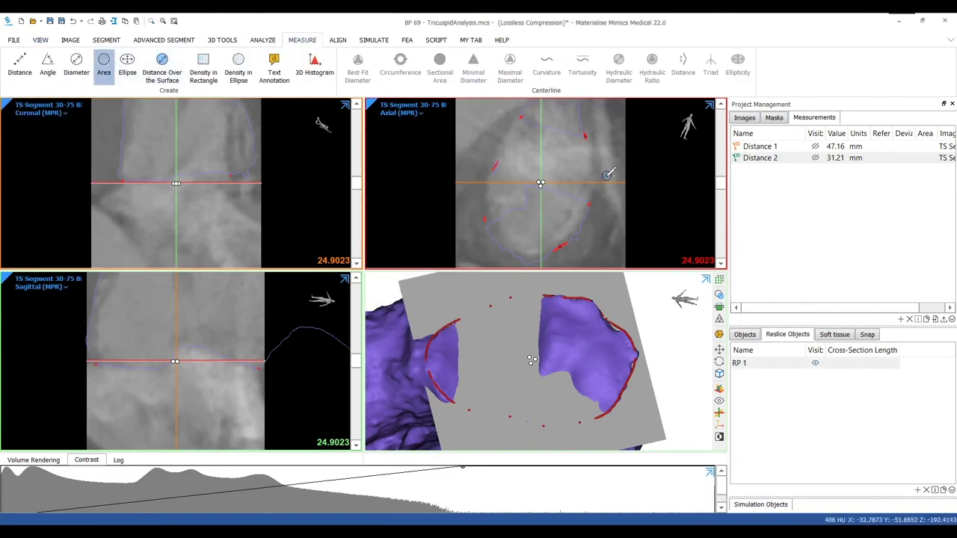
key(space)
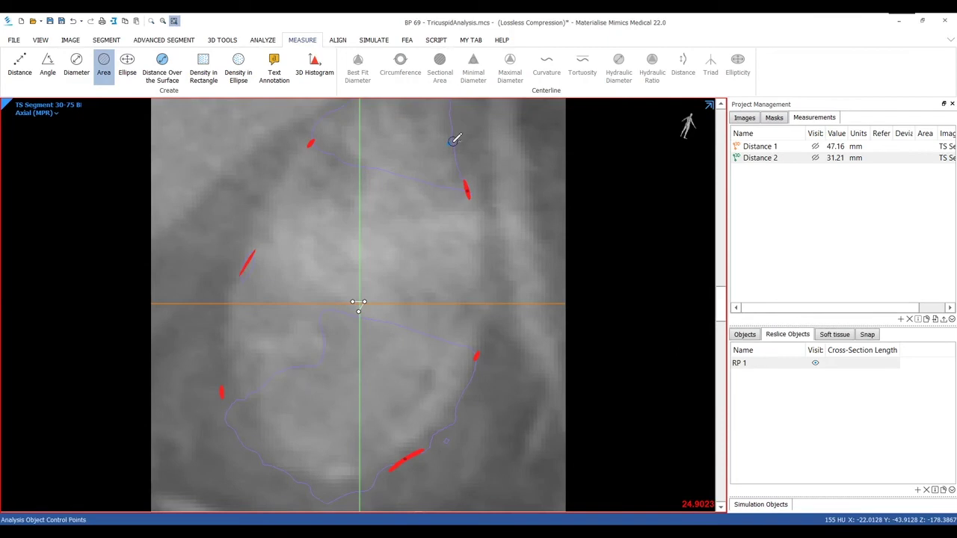
click(451, 141)
click(472, 200)
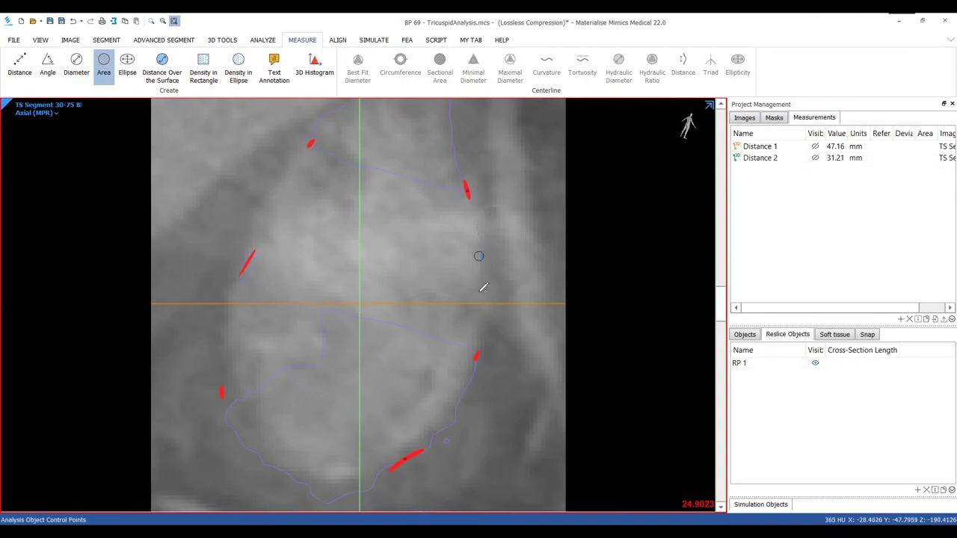
click(466, 385)
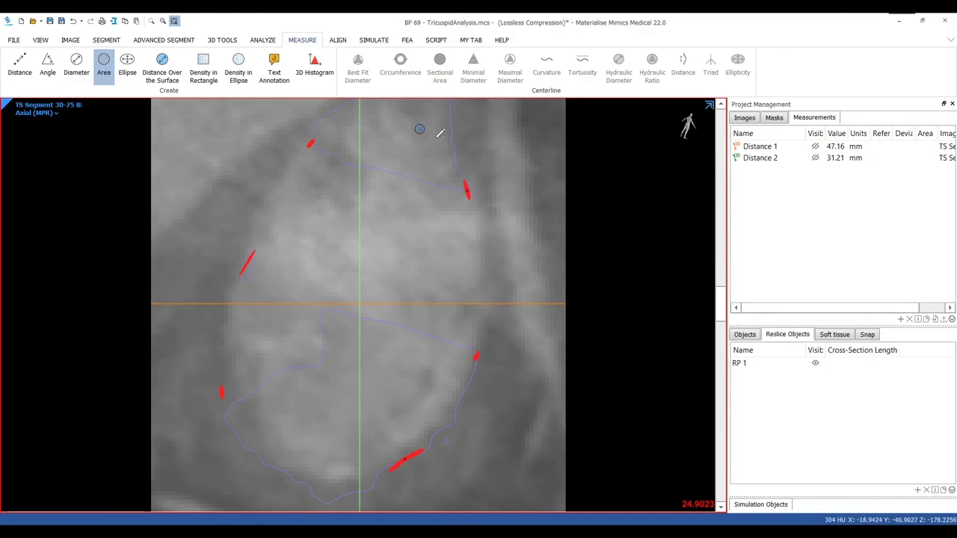
click(467, 189)
key(Escape)
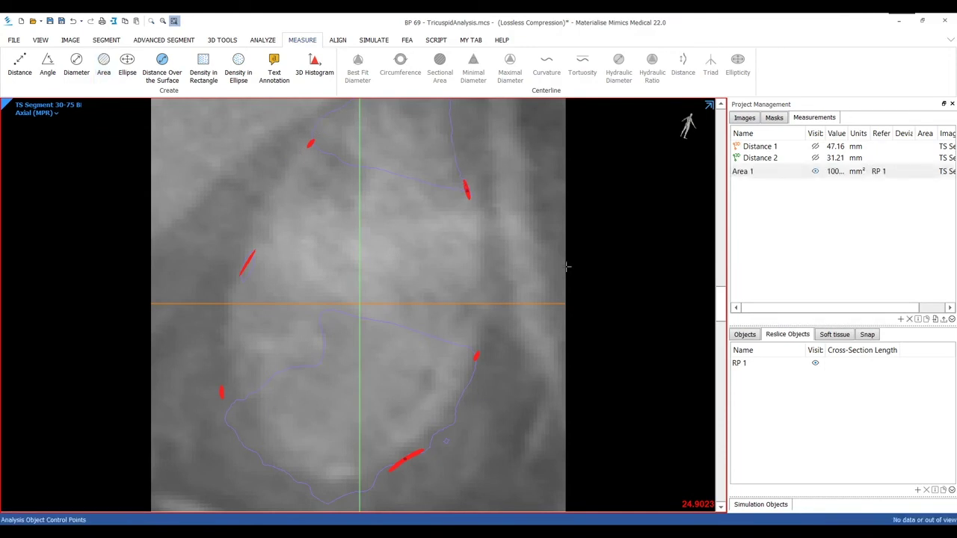
Step: Restore the multi-view layout and place the area measurement's label clear of the annulus plane in the 3D view
key(space)
right_drag(457, 342, 453, 316)
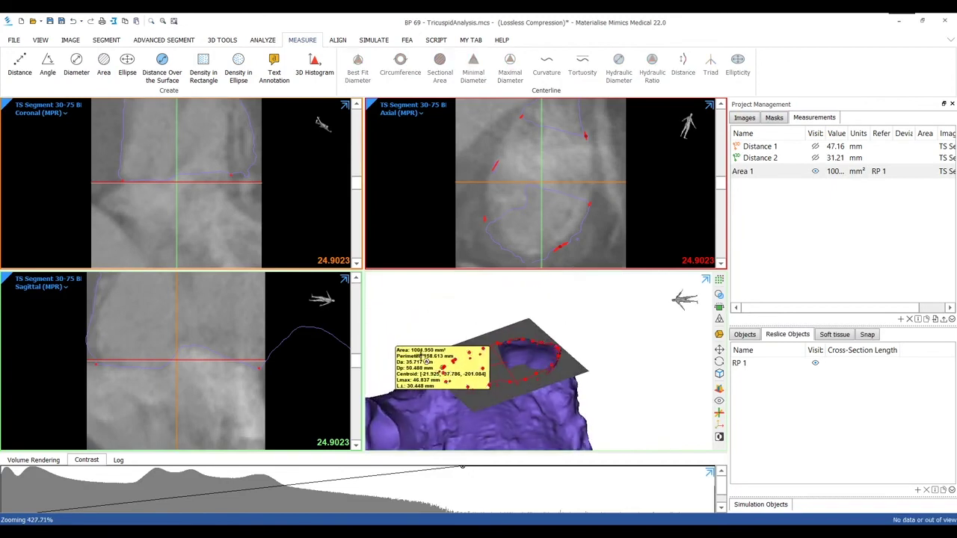
drag(415, 321, 416, 310)
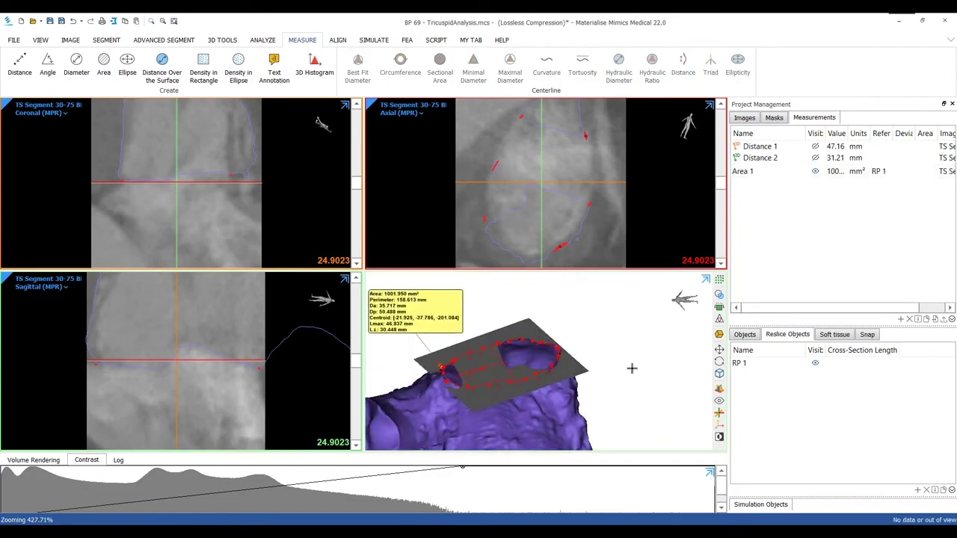
middle_drag(633, 368, 655, 367)
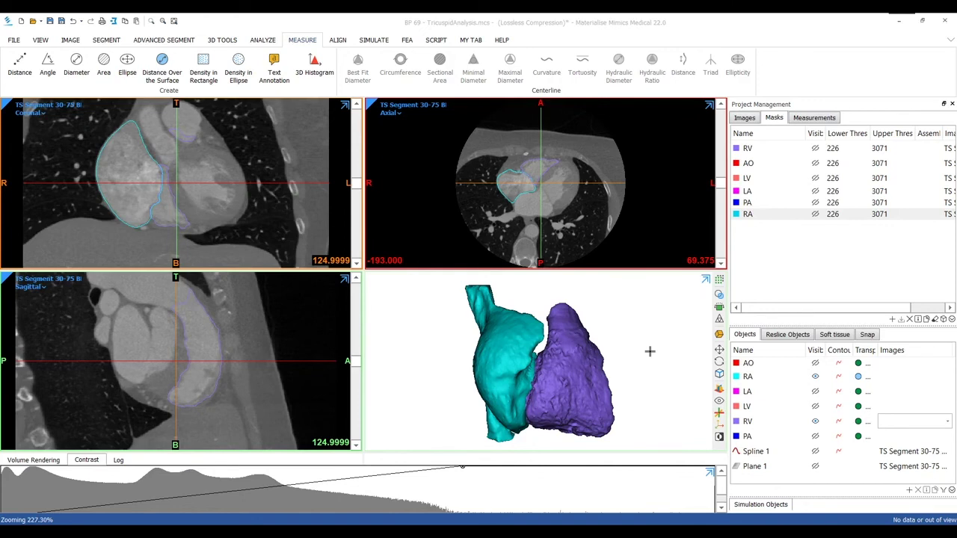
Step: Check the volume, surface and dimensions in the RV part's detailed properties
click(762, 422)
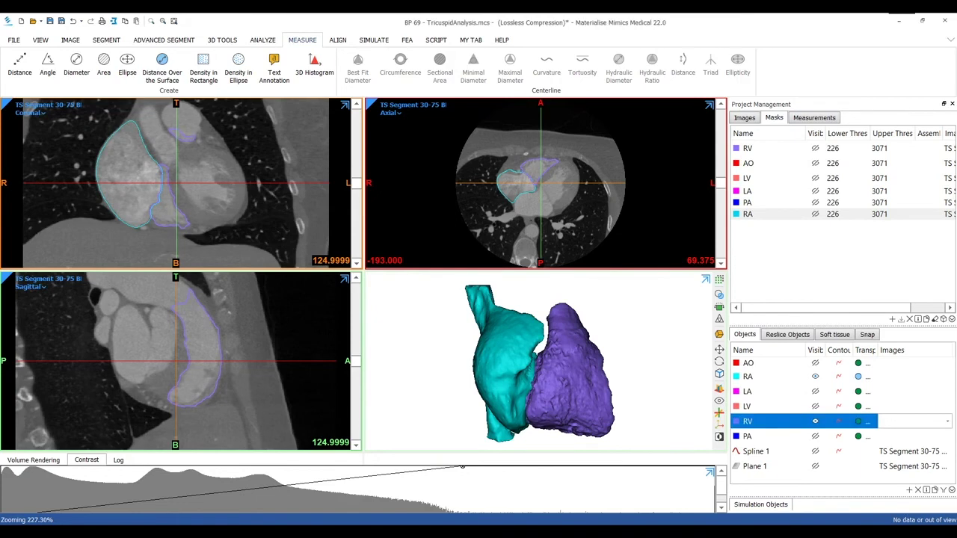
click(927, 491)
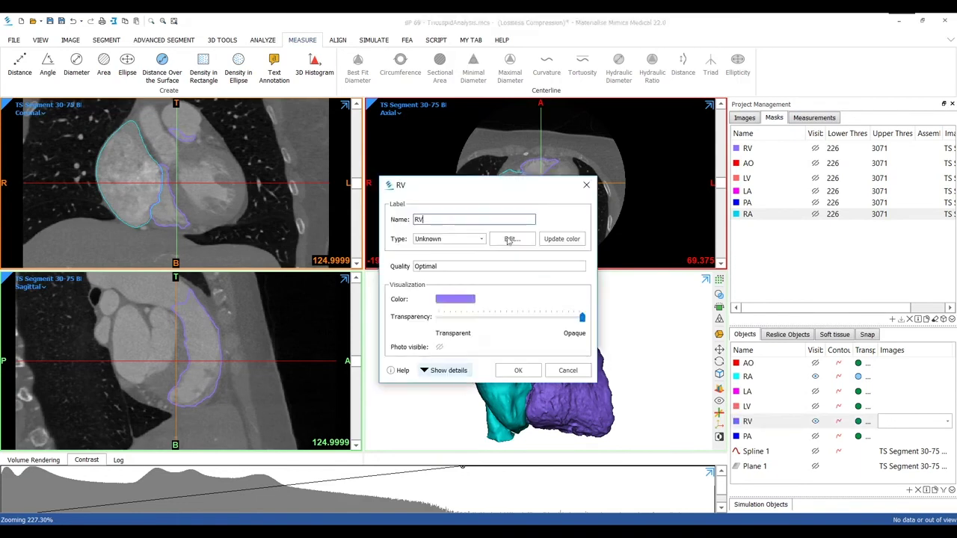
click(449, 371)
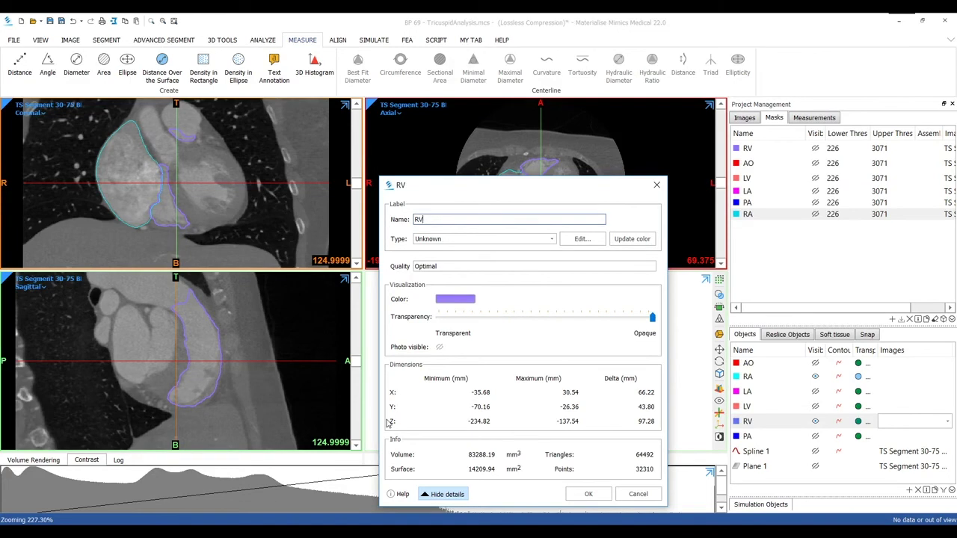
click(587, 494)
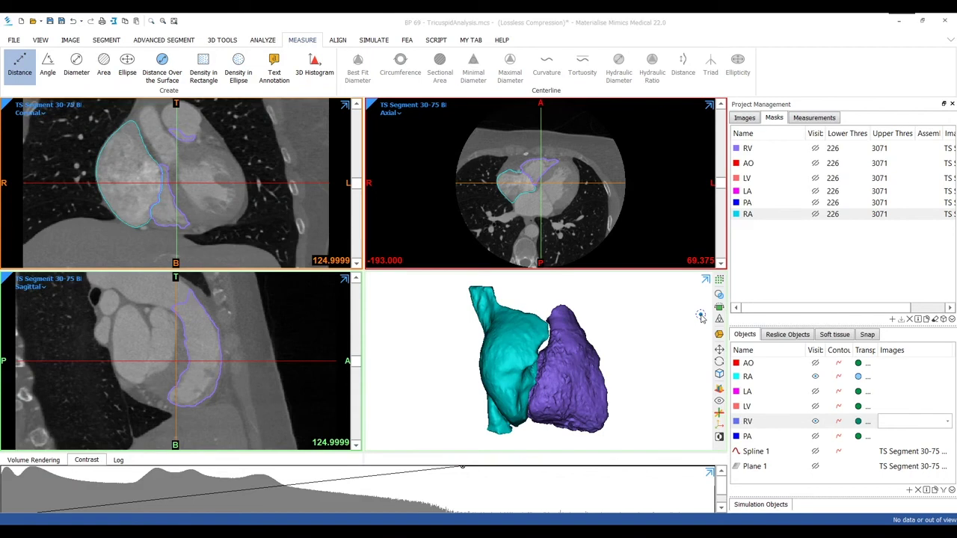
Step: Hide the RA part and measure a distance starting from the dip in the RV's valve-facing surface
click(815, 377)
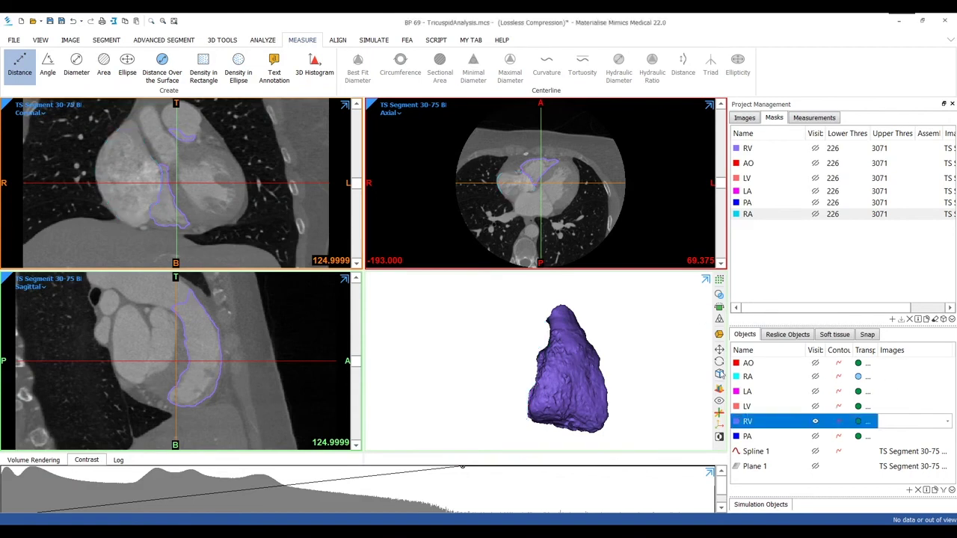
right_drag(537, 372, 605, 374)
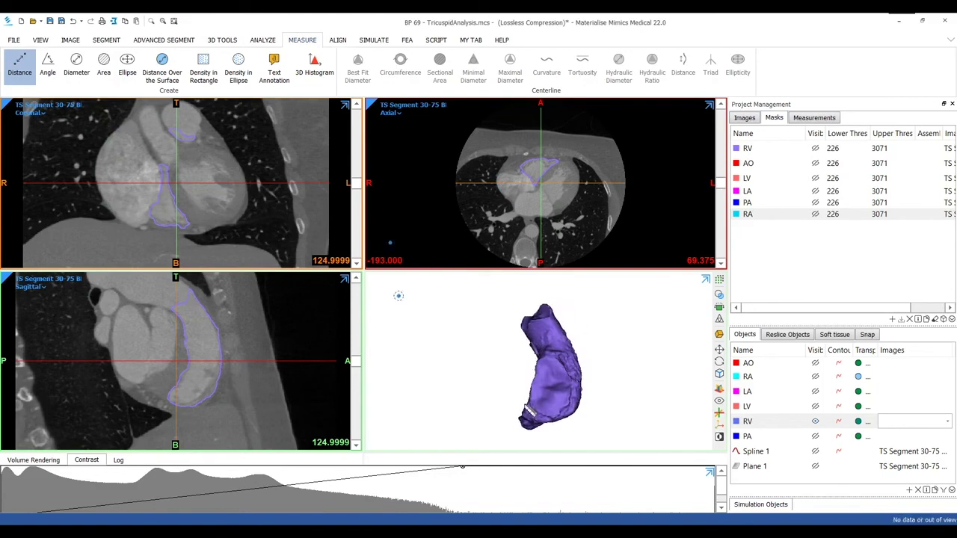
scroll(546, 382, up, 5)
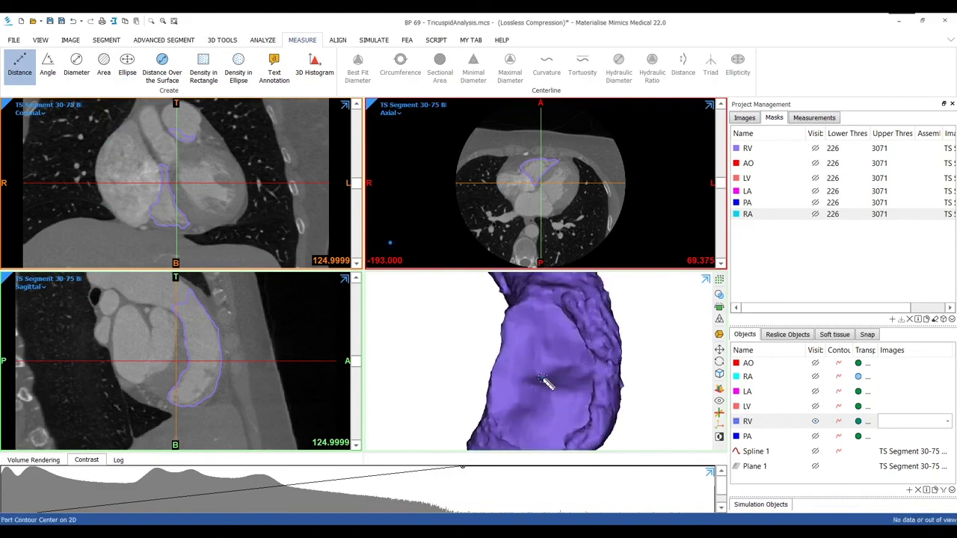
click(543, 380)
right_drag(594, 395, 560, 404)
middle_drag(587, 393, 508, 352)
scroll(587, 397, up, 4)
mouse_move(571, 404)
right_down()
mouse_move(501, 379)
mouse_move(553, 402)
mouse_move(583, 400)
mouse_move(576, 405)
right_up()
click(549, 400)
scroll(510, 398, down, 5)
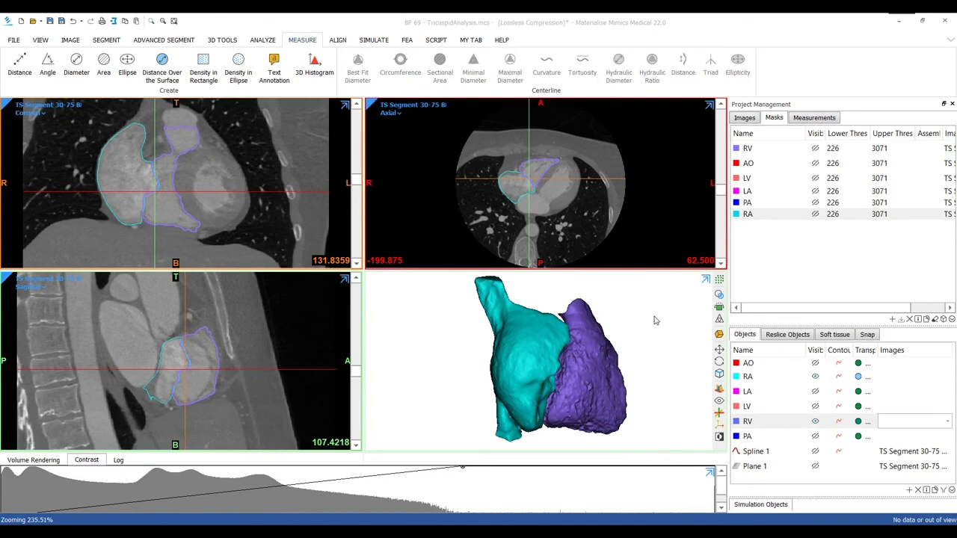
Step: Hide the RV part and cut the RA part orthogonal to screen across the base of its upper vessel, keeping the original
click(655, 320)
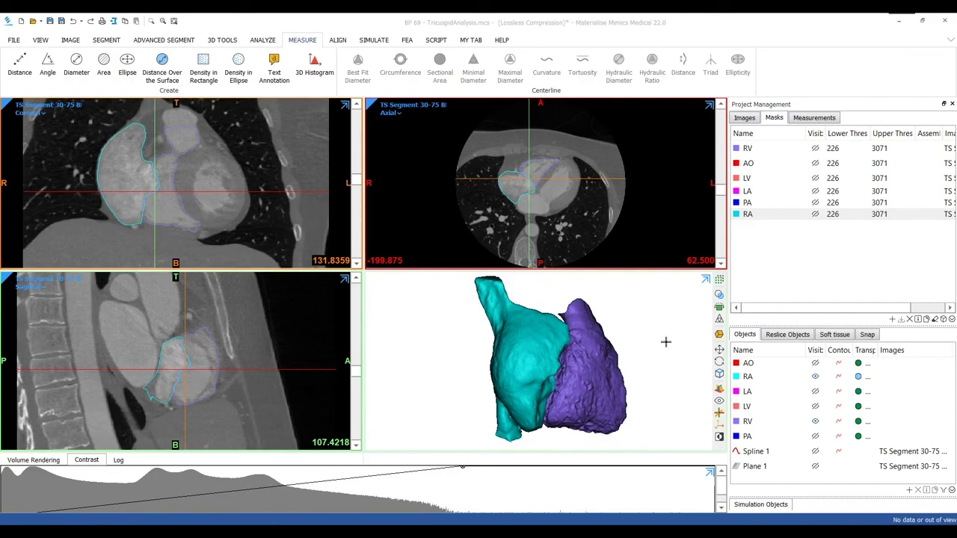
click(816, 422)
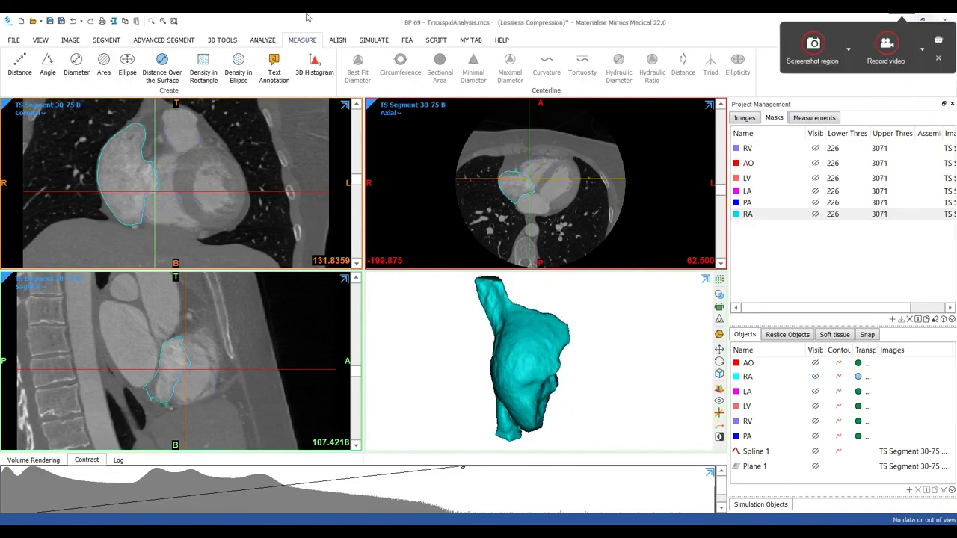
click(222, 40)
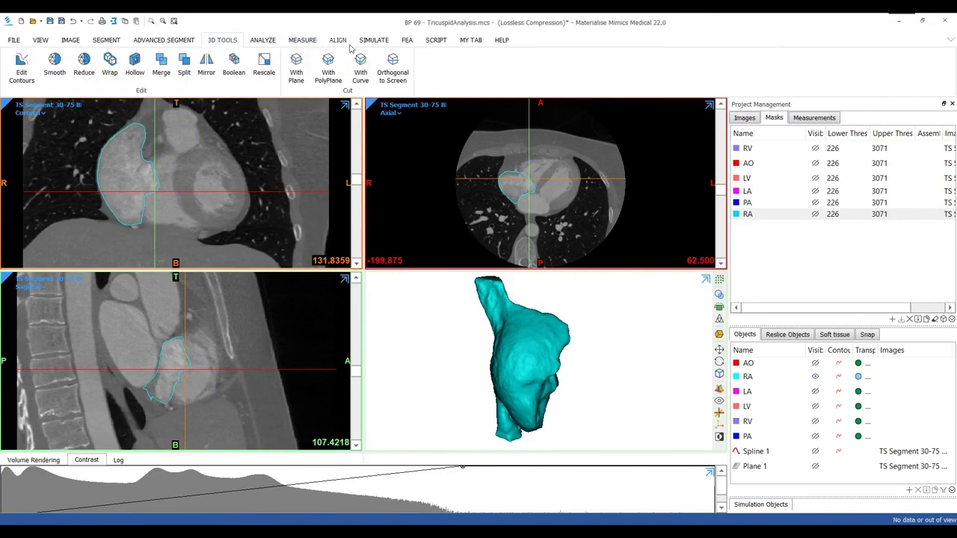
click(392, 69)
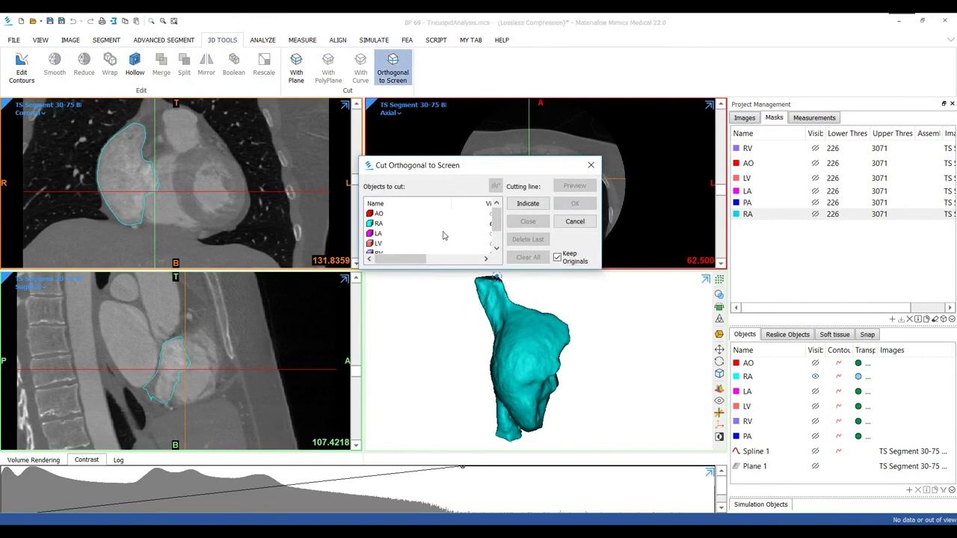
click(410, 224)
click(527, 203)
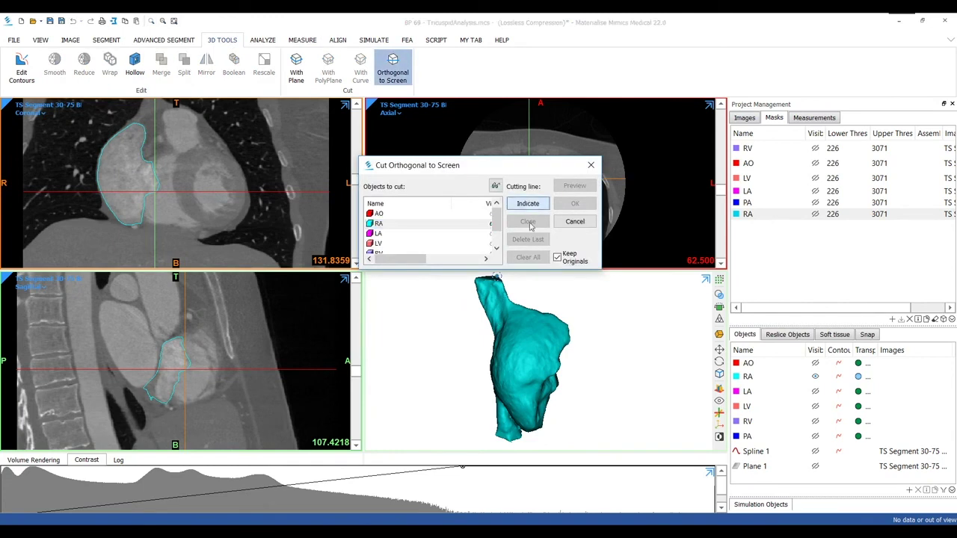
click(518, 292)
click(526, 291)
click(580, 207)
click(575, 205)
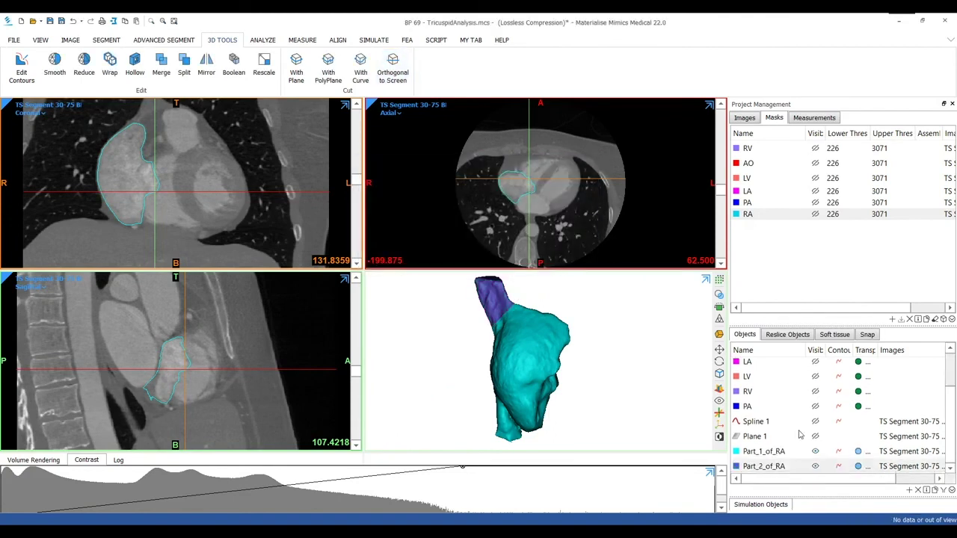
Step: Hide Part_1_of_RA and fit a centerline to Part_2_of_RA with a smooth factor of 0.5
click(815, 452)
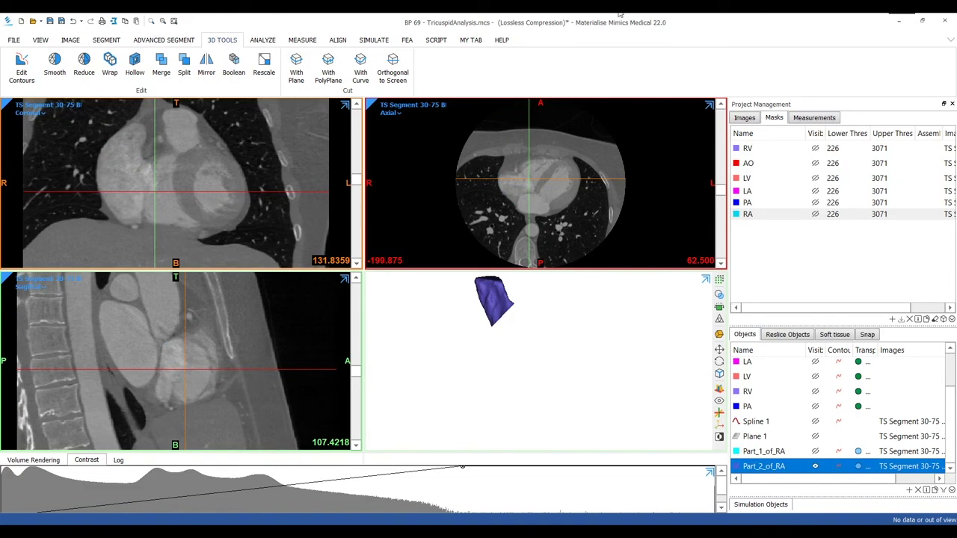
click(267, 45)
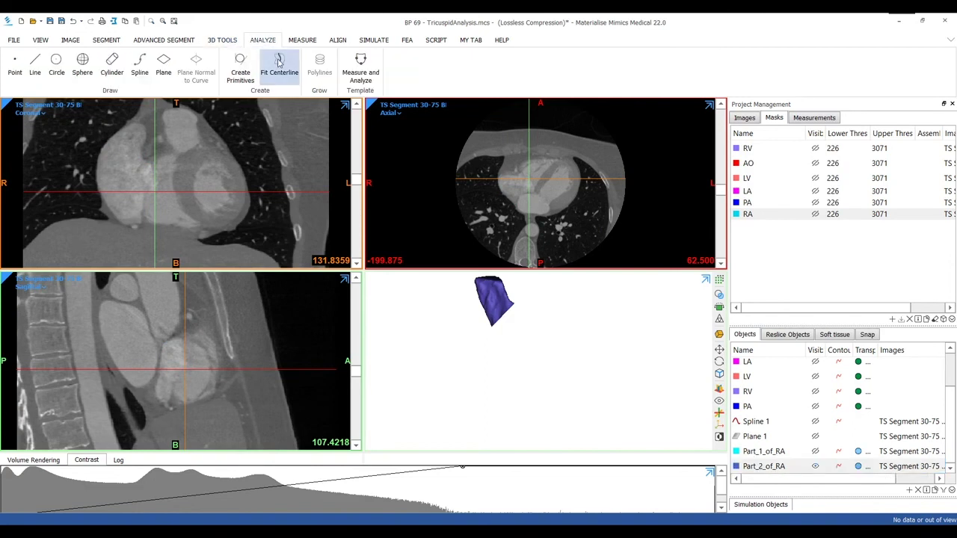
click(279, 67)
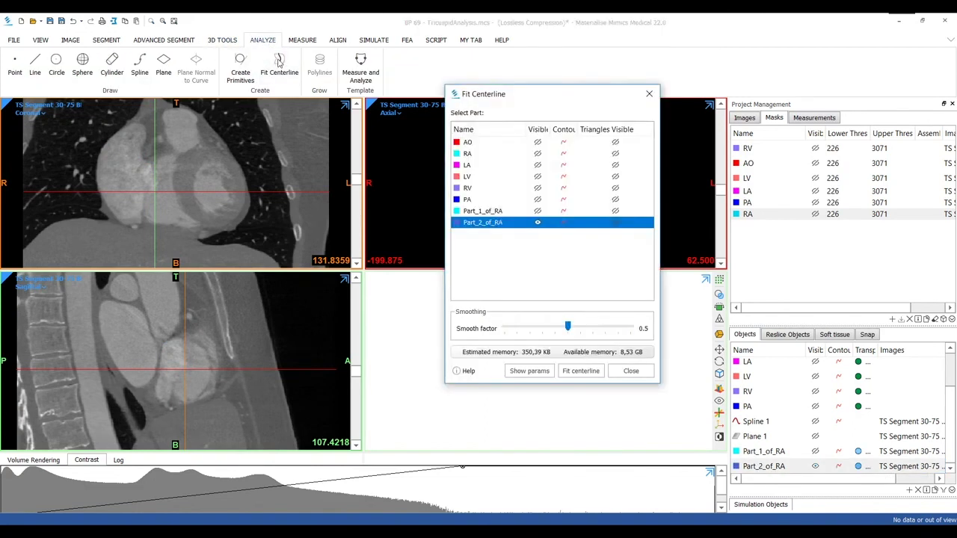
click(573, 372)
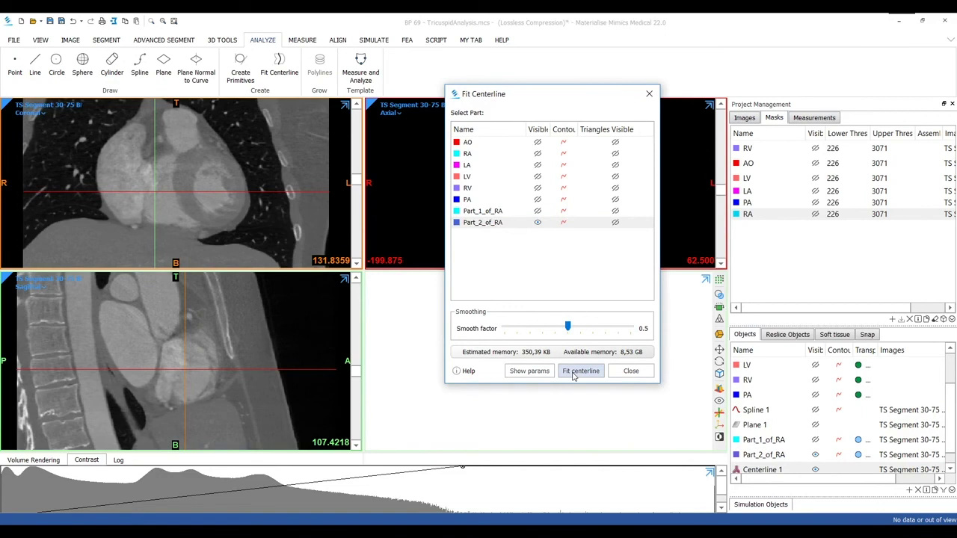
click(632, 373)
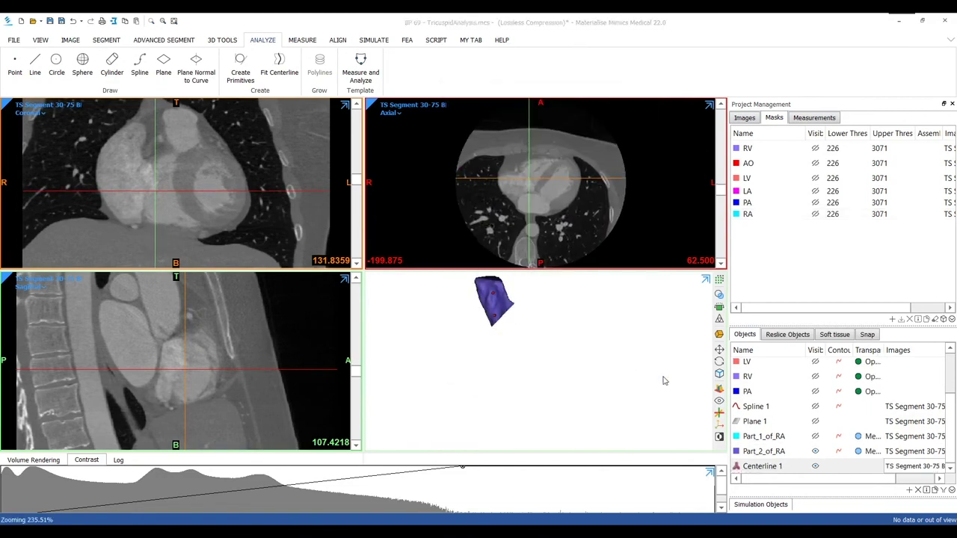
Step: Make the 3D parts transparent and measure the best fit diameter between the control points of the vessel's centerline
click(720, 295)
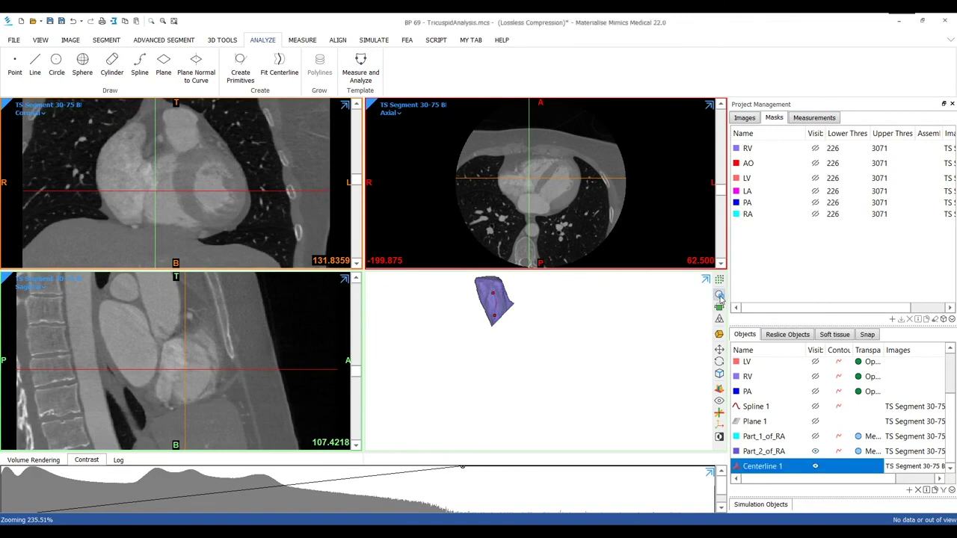
click(719, 296)
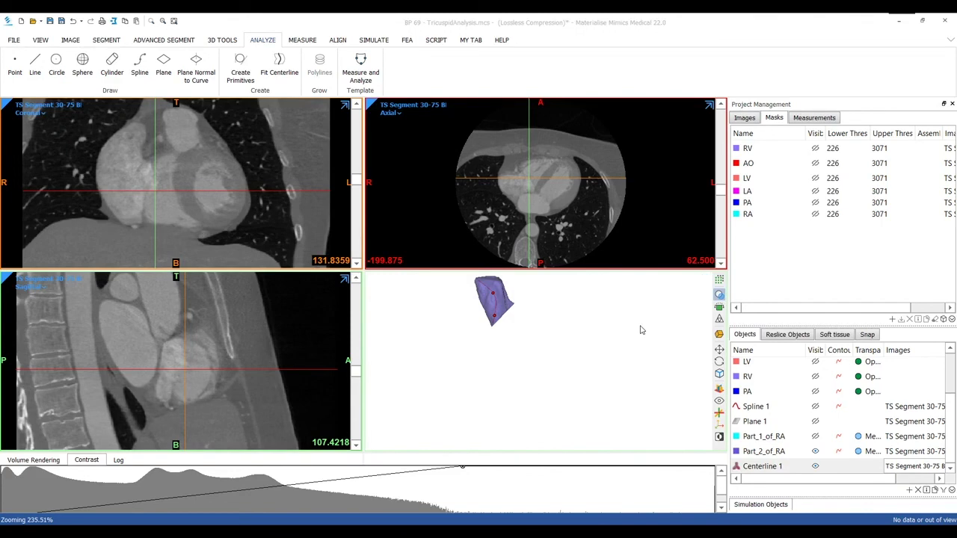
click(313, 39)
click(358, 67)
scroll(499, 299, up, 3)
scroll(499, 300, up, 4)
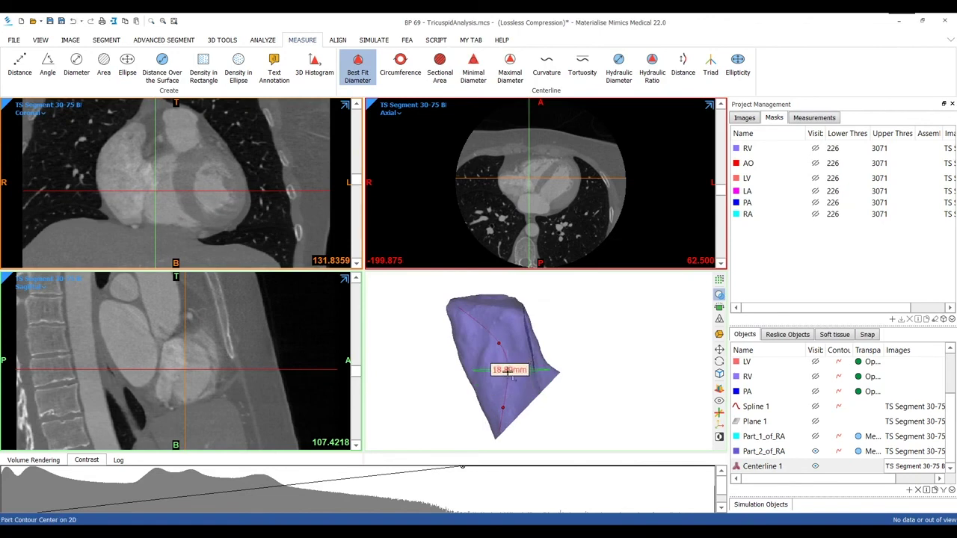
Step: Measure the sectional area on the centerline just above the diameter measurement and view the cross-section at an angle
click(440, 67)
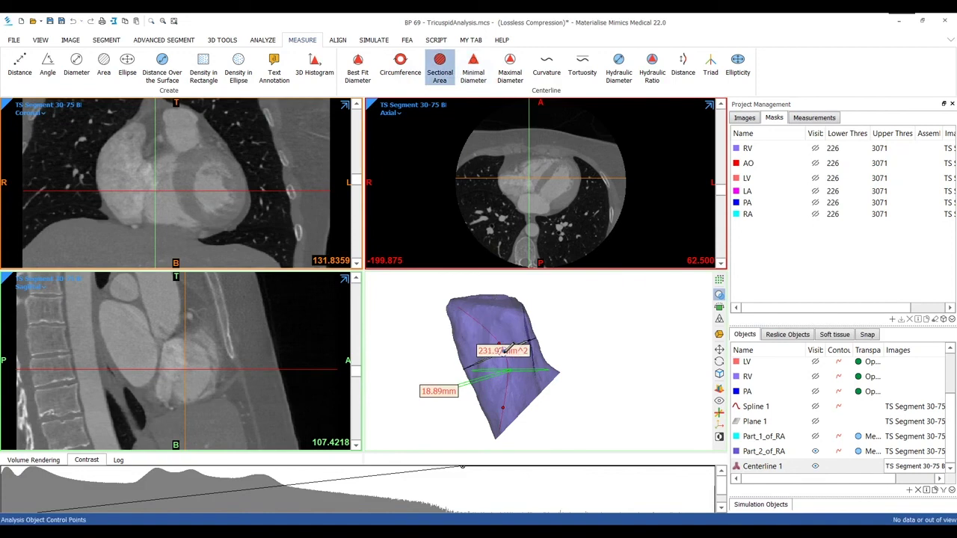
click(496, 356)
right_drag(496, 356, 529, 380)
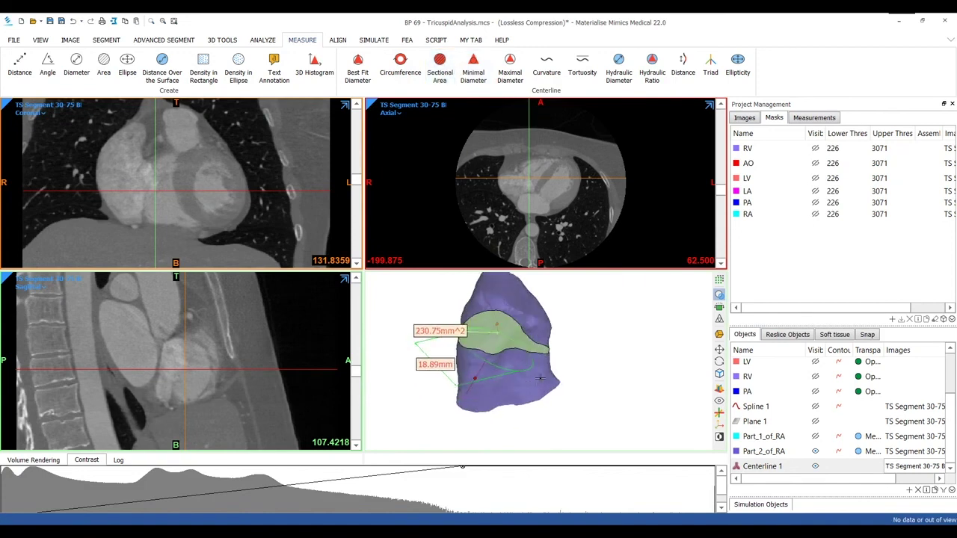